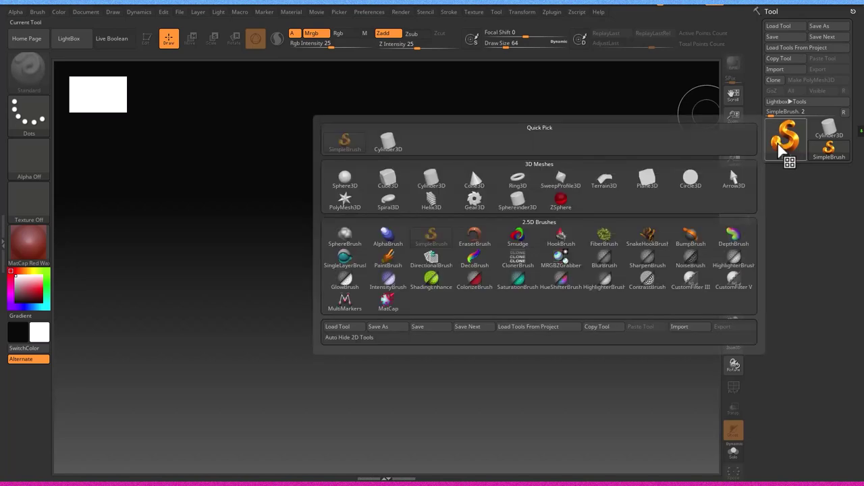
# Draw a Cylinder3D primitive and flatten it to Z Size 17 in Initialize.
pyautogui.click(431, 179)
pyautogui.moveTo(398, 288)
pyautogui.mouseDown()
pyautogui.moveTo(390, 381)
pyautogui.moveTo(397, 398)
pyautogui.mouseUp()
pyautogui.press('t')
pyautogui.click(783, 332)
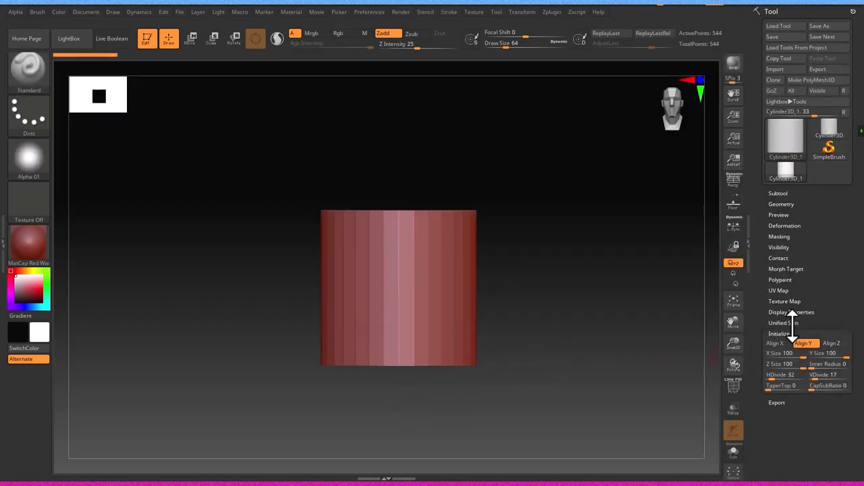
pyautogui.moveTo(842, 357)
pyautogui.mouseDown()
pyautogui.moveTo(825, 354)
pyautogui.moveTo(851, 358)
pyautogui.moveTo(781, 355)
pyautogui.moveTo(776, 373)
pyautogui.mouseUp()
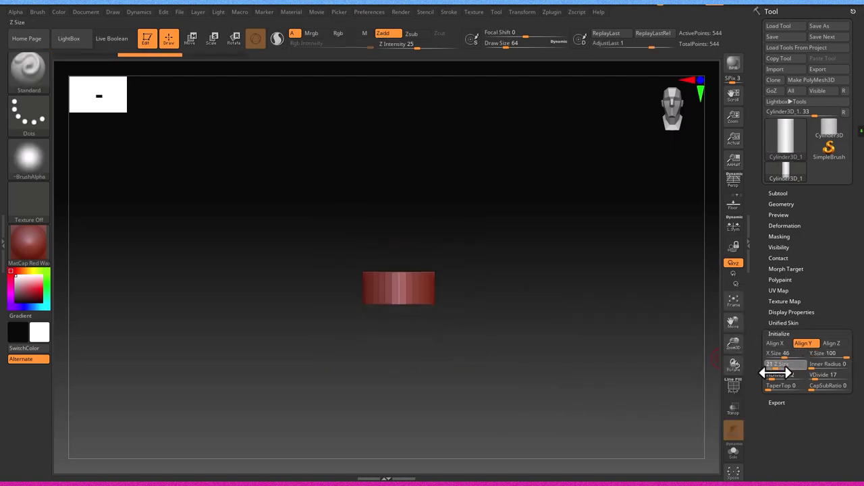
# Restore X Size 100, set HDivide 256 and VDivide 128, then convert to PolyMesh3D.
pyautogui.moveTo(528, 360)
pyautogui.mouseDown()
pyautogui.moveTo(523, 370)
pyautogui.moveTo(685, 381)
pyautogui.mouseUp()
pyautogui.moveTo(782, 354); pyautogui.dragTo(808, 358)
pyautogui.keyDown('shift'); pyautogui.moveTo(597, 259); pyautogui.dragTo(601, 218); pyautogui.keyUp('shift')
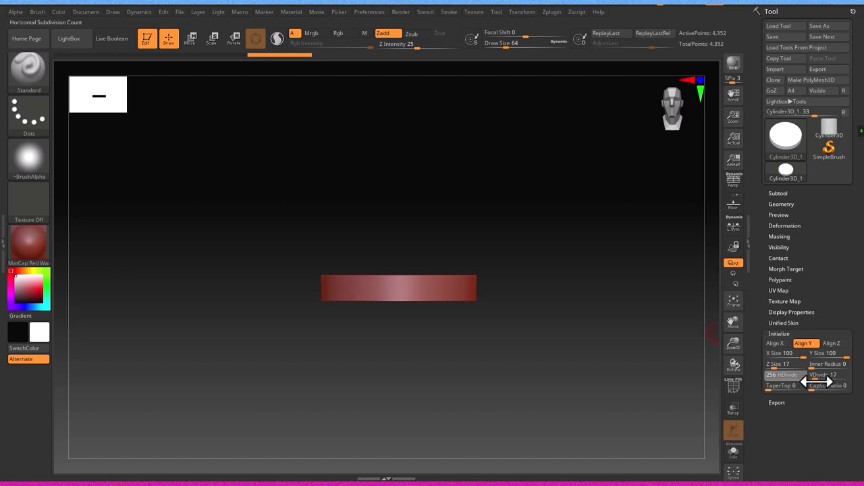
pyautogui.moveTo(830, 380); pyautogui.dragTo(853, 380)
pyautogui.moveTo(535, 283)
pyautogui.keyDown('shift'); pyautogui.mouseDown()
pyautogui.moveTo(533, 372)
pyautogui.moveTo(517, 250)
pyautogui.moveTo(540, 358)
pyautogui.mouseUp(); pyautogui.keyUp('shift')
pyautogui.click(811, 80)
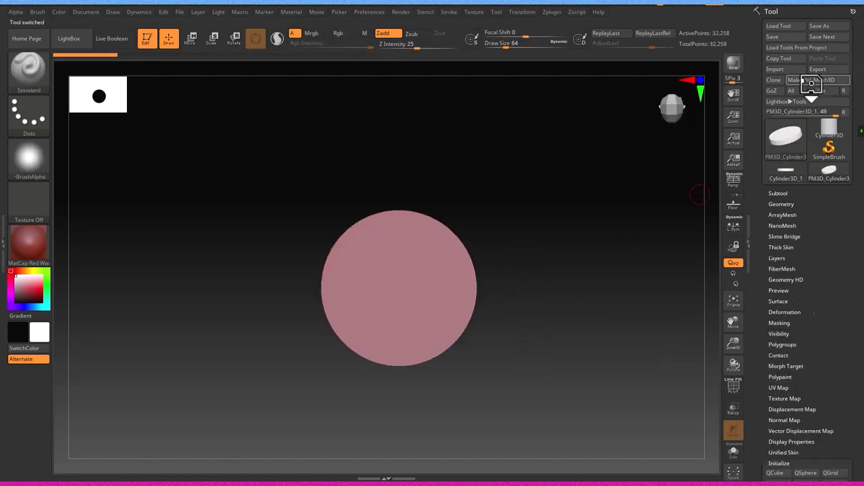
# Apply MatCap Gray to the disc and turn on PolyFrame to show its radial wireframe.
pyautogui.click(27, 243)
pyautogui.click(215, 185)
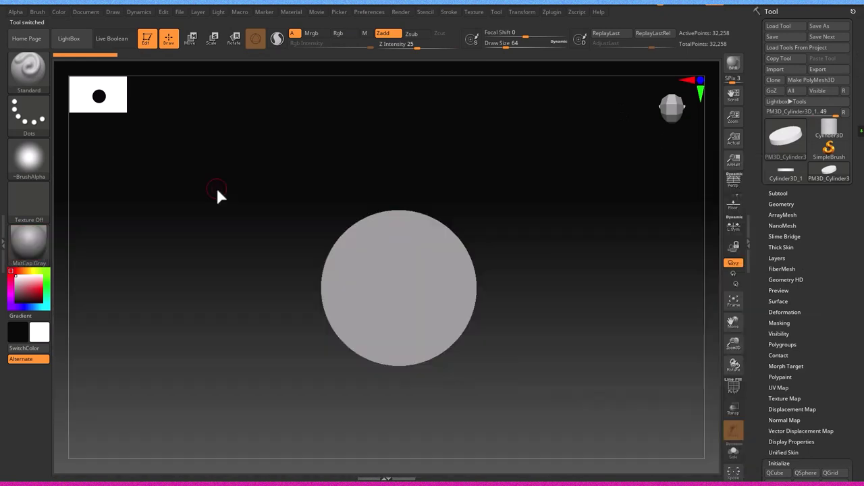
pyautogui.keyDown('shift'); pyautogui.moveTo(428, 213); pyautogui.dragTo(403, 228); pyautogui.keyUp('shift')
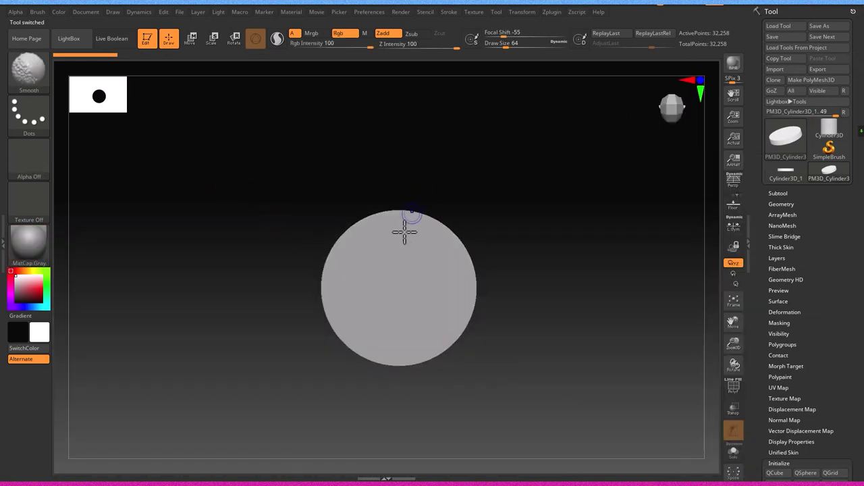
pyautogui.moveTo(386, 289)
pyautogui.mouseDown()
pyautogui.moveTo(416, 357)
pyautogui.moveTo(412, 376)
pyautogui.mouseUp()
pyautogui.hotkey('shift', 'f')
pyautogui.moveTo(385, 227)
pyautogui.keyDown('alt'); pyautogui.mouseDown()
pyautogui.moveTo(507, 262)
pyautogui.moveTo(467, 261)
pyautogui.moveTo(474, 263)
pyautogui.mouseUp(); pyautogui.keyUp('alt')
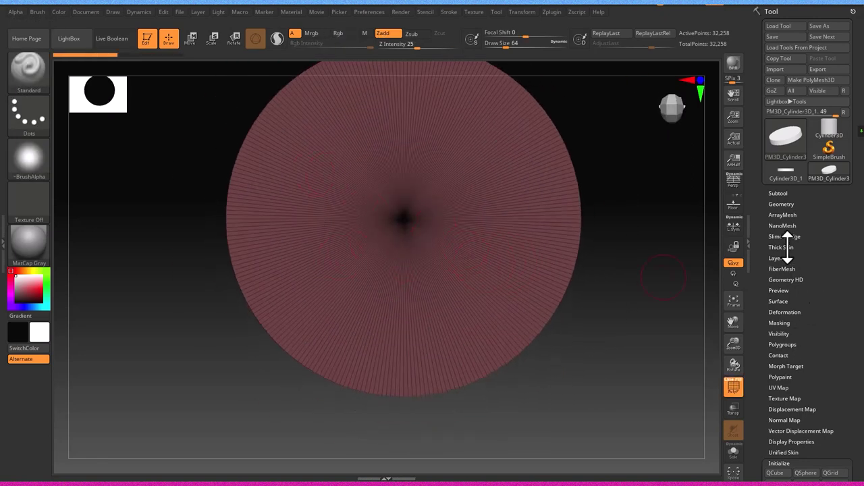
# DynaMesh the disc at Resolution 128, retrying after two undos, for an even 33,348-point grid.
pyautogui.click(797, 205)
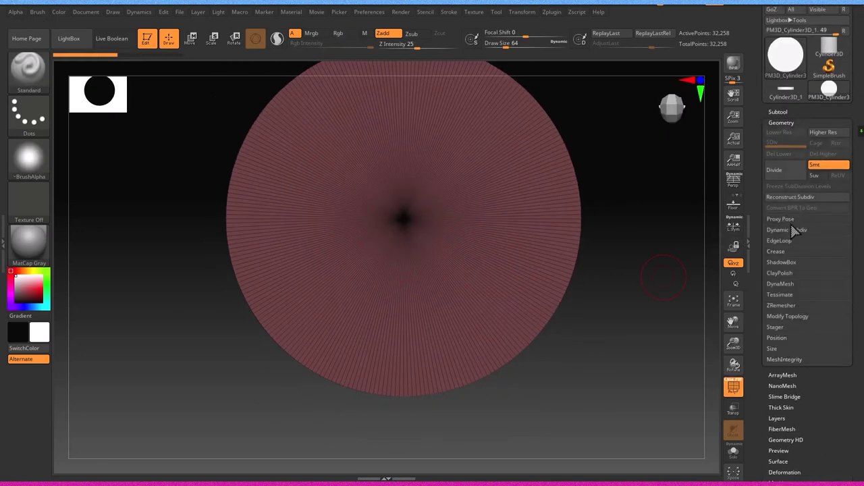
pyautogui.click(775, 284)
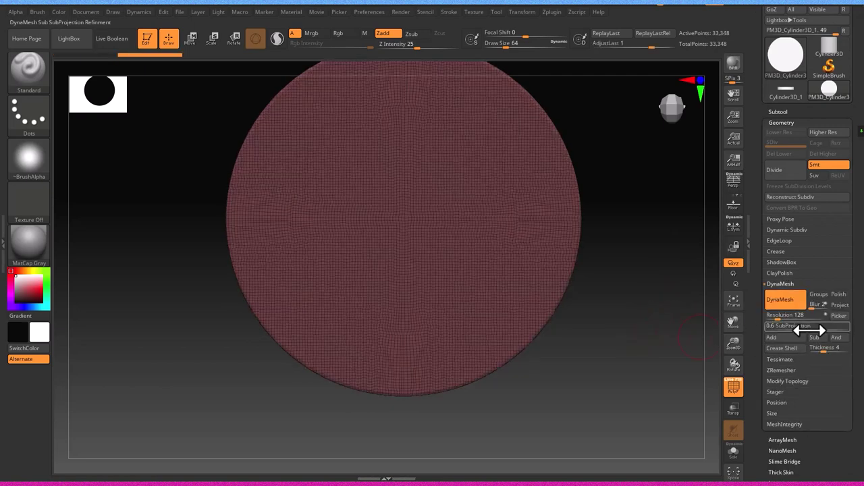
pyautogui.hotkey('ctrl', 'z')
pyautogui.click(786, 303)
pyautogui.hotkey('ctrl', 'z')
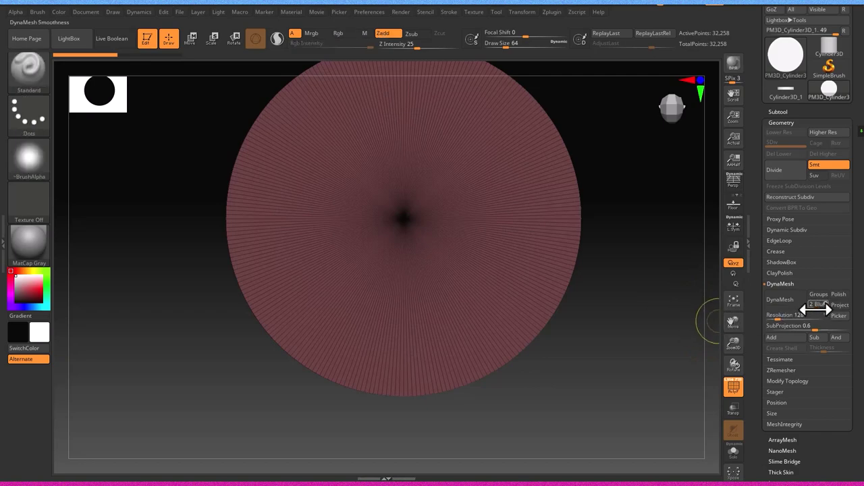
pyautogui.click(776, 305)
pyautogui.moveTo(610, 243); pyautogui.dragTo(599, 304)
# Switch brushes using the B-M-V brush shortcut.
pyautogui.press('b')
pyautogui.press('m')
pyautogui.press('v')
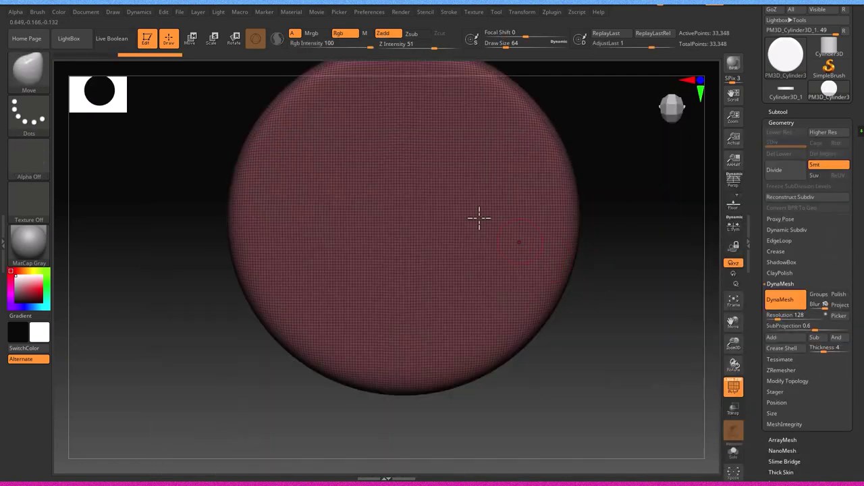
pyautogui.click(526, 12)
# Clear a test mask and set the MaskPen stroke type to Circle.
pyautogui.keyDown('ctrl'); pyautogui.moveTo(403, 220); pyautogui.dragTo(469, 320); pyautogui.keyUp('ctrl')
pyautogui.keyDown('ctrl'); pyautogui.moveTo(135, 176); pyautogui.dragTo(86, 140); pyautogui.keyUp('ctrl')
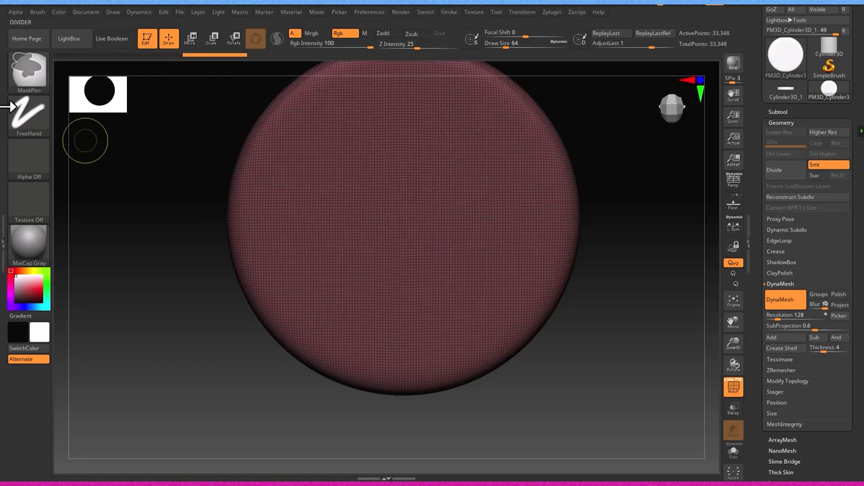
pyautogui.click(37, 109)
pyautogui.click(34, 113)
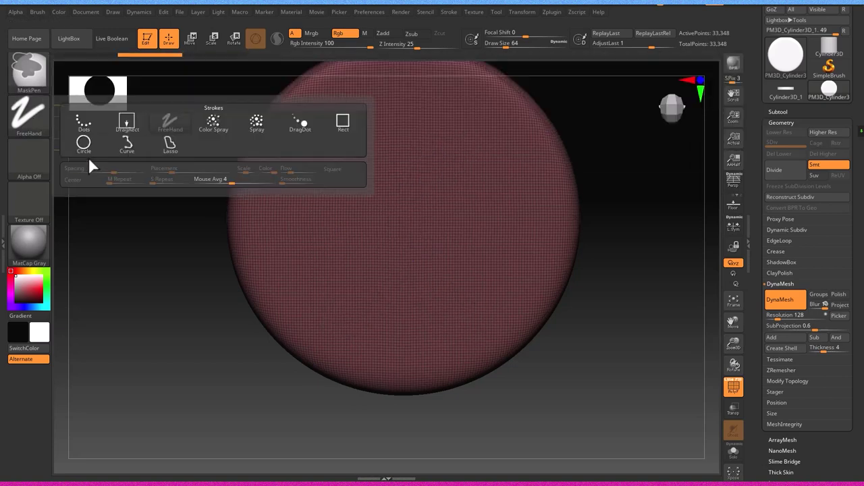
pyautogui.click(85, 136)
pyautogui.click(45, 127)
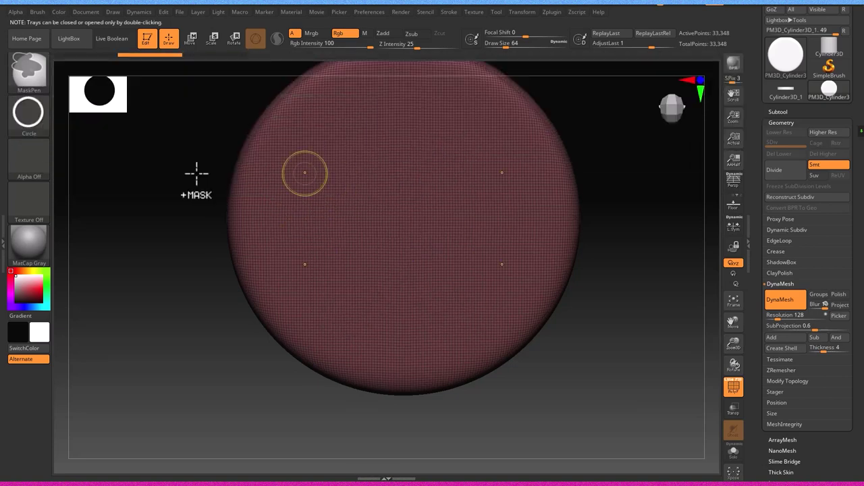
pyautogui.click(44, 121)
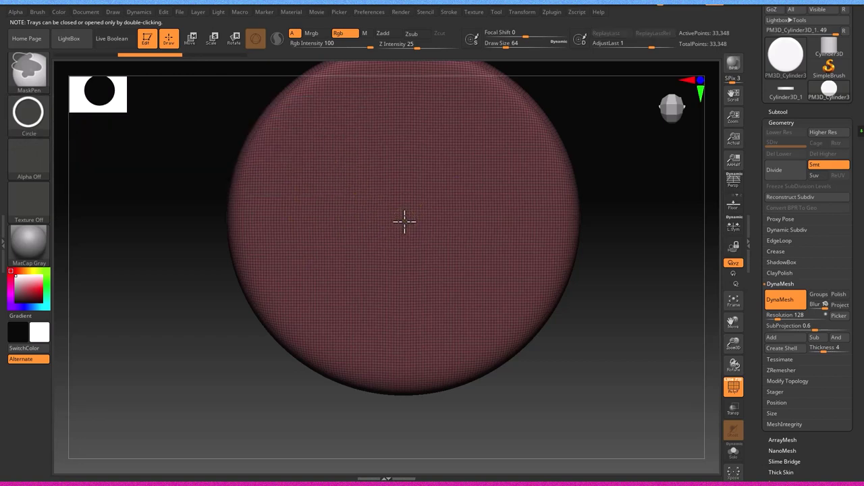
# Subdivide the disc with Ctrl+D, mask a circle over its centre, and start raising the rim.
pyautogui.keyDown('ctrl'); pyautogui.moveTo(404, 221); pyautogui.dragTo(517, 376); pyautogui.keyUp('ctrl')
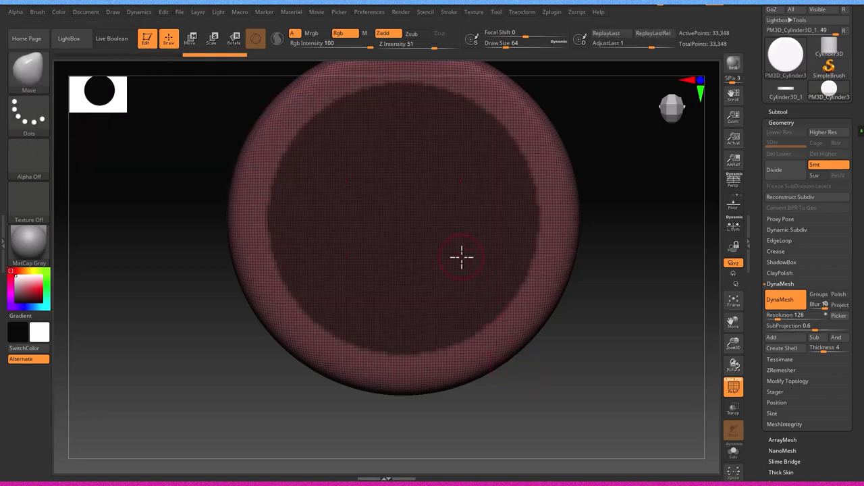
pyautogui.hotkey('ctrl', 'z')
pyautogui.hotkey('ctrl', 'd')
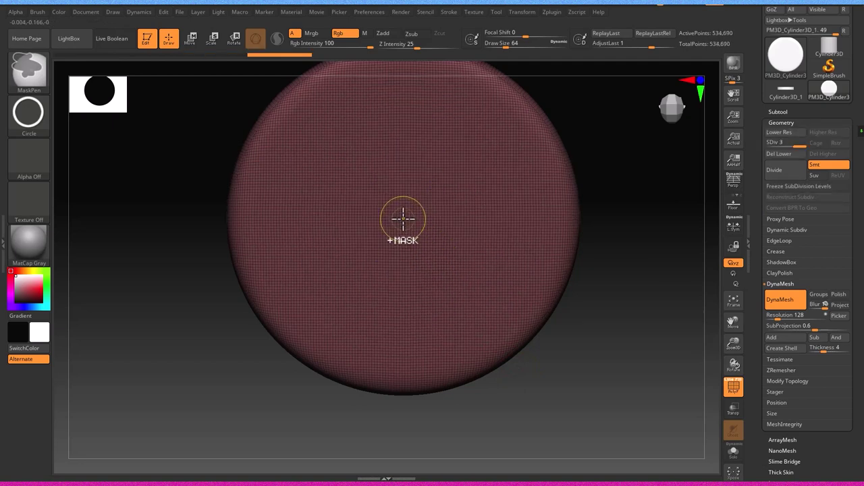
pyautogui.moveTo(403, 218)
pyautogui.keyDown('ctrl'); pyautogui.mouseDown()
pyautogui.moveTo(550, 350)
pyautogui.moveTo(552, 276)
pyautogui.mouseUp(); pyautogui.keyUp('ctrl')
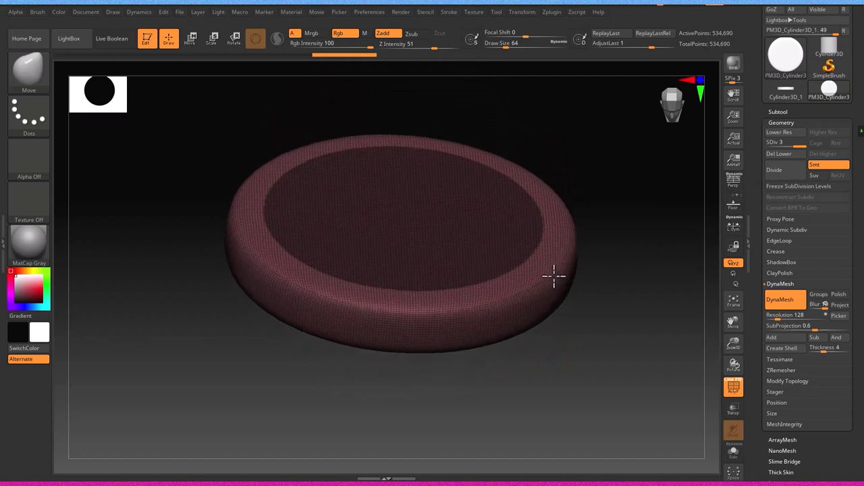
pyautogui.click(191, 40)
pyautogui.moveTo(404, 217)
pyautogui.mouseDown()
pyautogui.moveTo(415, 121)
pyautogui.moveTo(429, 196)
pyautogui.moveTo(405, 313)
pyautogui.moveTo(326, 390)
pyautogui.moveTo(428, 253)
pyautogui.moveTo(421, 318)
pyautogui.moveTo(463, 305)
pyautogui.moveTo(432, 353)
pyautogui.moveTo(455, 144)
pyautogui.moveTo(484, 245)
pyautogui.moveTo(486, 189)
pyautogui.moveTo(463, 212)
pyautogui.moveTo(498, 266)
pyautogui.moveTo(440, 293)
pyautogui.moveTo(422, 251)
pyautogui.moveTo(413, 259)
pyautogui.moveTo(424, 228)
pyautogui.moveTo(454, 226)
pyautogui.moveTo(462, 247)
pyautogui.moveTo(566, 280)
pyautogui.mouseUp()
# Hide the wireframe and lift the unmasked rim along the vertical axis with the gizmo.
pyautogui.hotkey('shift', 'f')
pyautogui.moveTo(529, 307)
pyautogui.mouseDown()
pyautogui.moveTo(493, 307)
pyautogui.moveTo(446, 241)
pyautogui.moveTo(410, 398)
pyautogui.mouseUp()
pyautogui.moveTo(432, 214); pyautogui.dragTo(432, 140)
pyautogui.moveTo(356, 365)
pyautogui.mouseDown()
pyautogui.moveTo(355, 266)
pyautogui.moveTo(297, 387)
pyautogui.moveTo(374, 321)
pyautogui.moveTo(348, 337)
pyautogui.moveTo(372, 342)
pyautogui.moveTo(395, 322)
pyautogui.moveTo(575, 349)
pyautogui.moveTo(560, 270)
pyautogui.mouseUp()
pyautogui.scroll(-2, 799, 362)
# Turn the dish into a hollow DynaMesh shell with Create Shell and inspect it.
pyautogui.click(787, 296)
pyautogui.moveTo(602, 290); pyautogui.dragTo(597, 374)
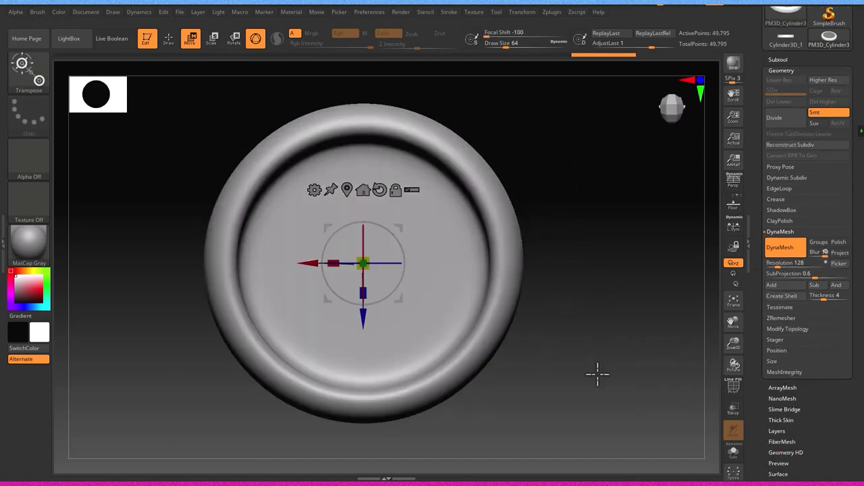
pyautogui.click(168, 42)
pyautogui.moveTo(162, 91)
pyautogui.mouseDown()
pyautogui.moveTo(158, 98)
pyautogui.moveTo(166, 64)
pyautogui.moveTo(152, 145)
pyautogui.moveTo(235, 138)
pyautogui.moveTo(226, 185)
pyautogui.mouseUp()
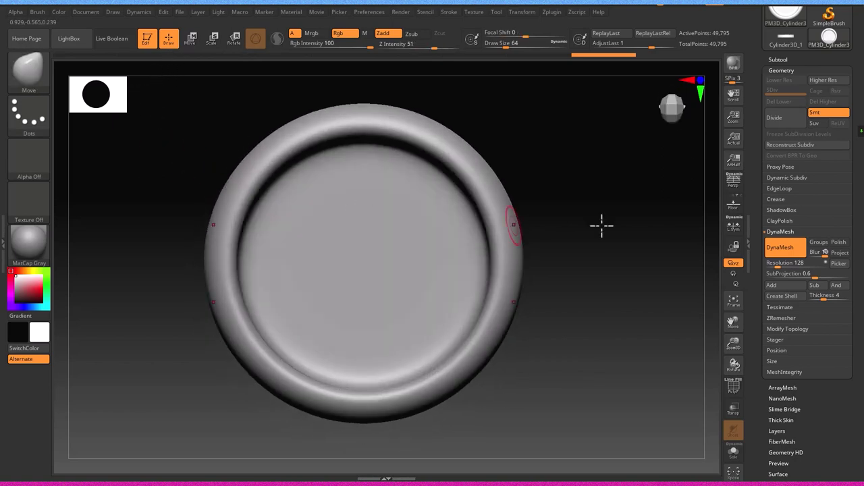
pyautogui.scroll(5, 794, 147)
pyautogui.click(30, 71)
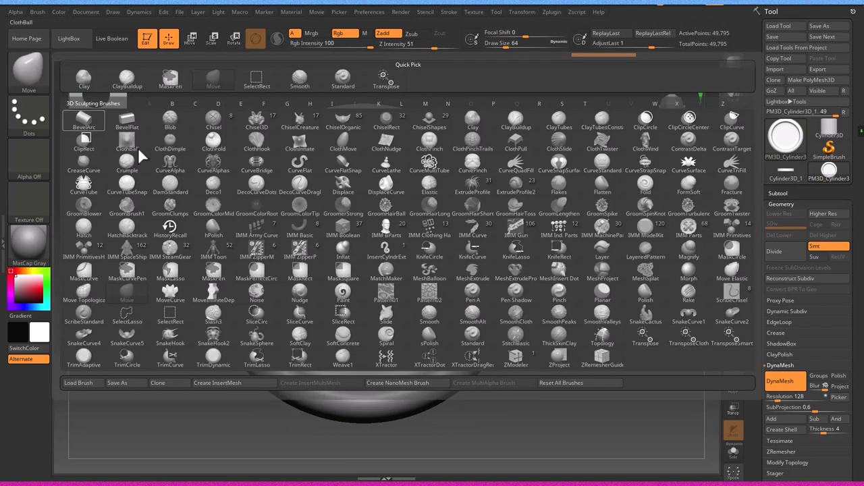
# Insert the IMM BParts Lips02 mesh at the centre of the dish.
pyautogui.click(386, 229)
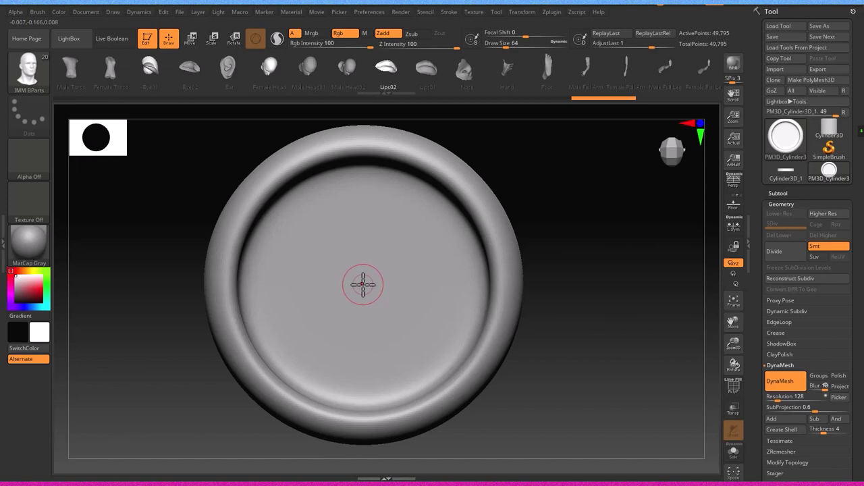
pyautogui.moveTo(365, 288); pyautogui.dragTo(365, 365)
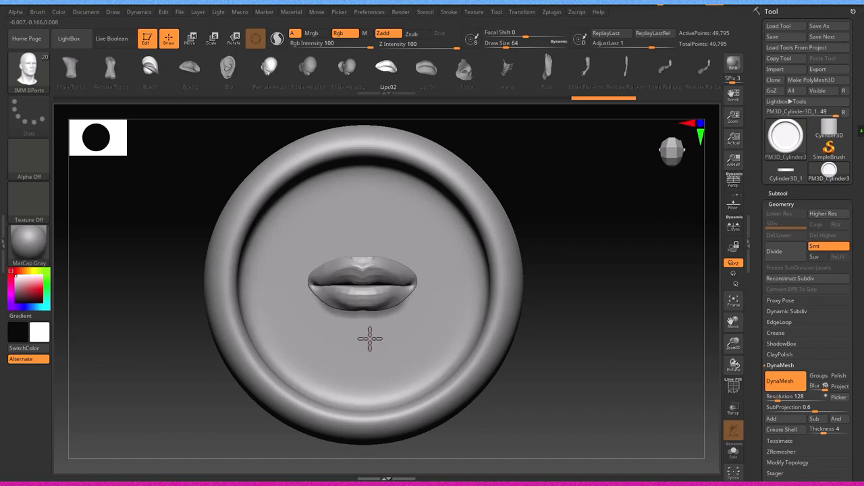
pyautogui.moveTo(365, 364); pyautogui.dragTo(357, 286, button='right')
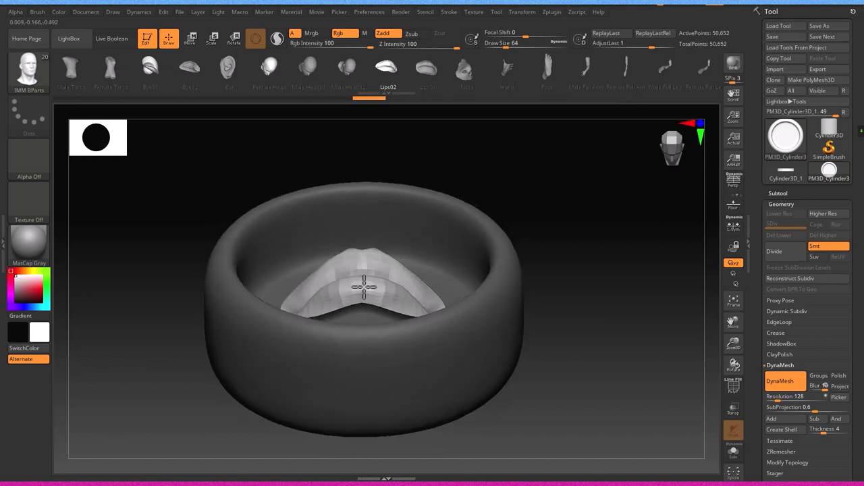
pyautogui.press('w')
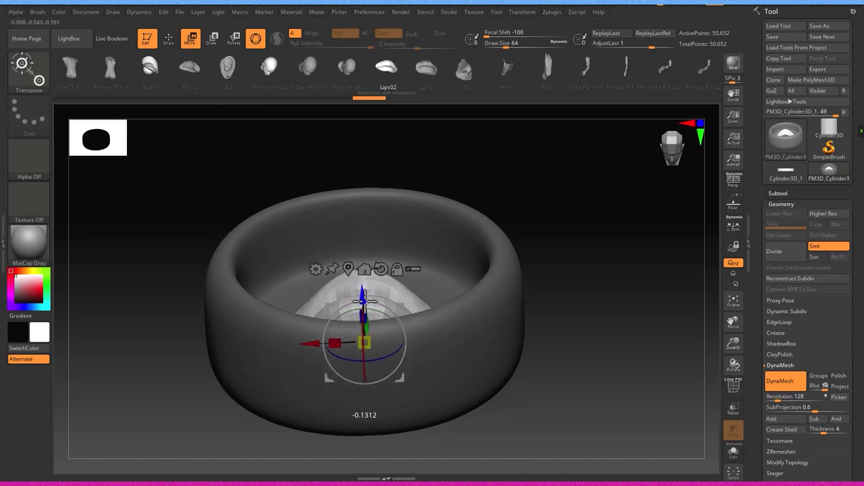
pyautogui.keyDown('shift'); pyautogui.moveTo(362, 287); pyautogui.dragTo(363, 239, button='right'); pyautogui.keyUp('shift')
# Enable Transp to check the lips' placement inside the dish and show the Subtool list.
pyautogui.click(734, 409)
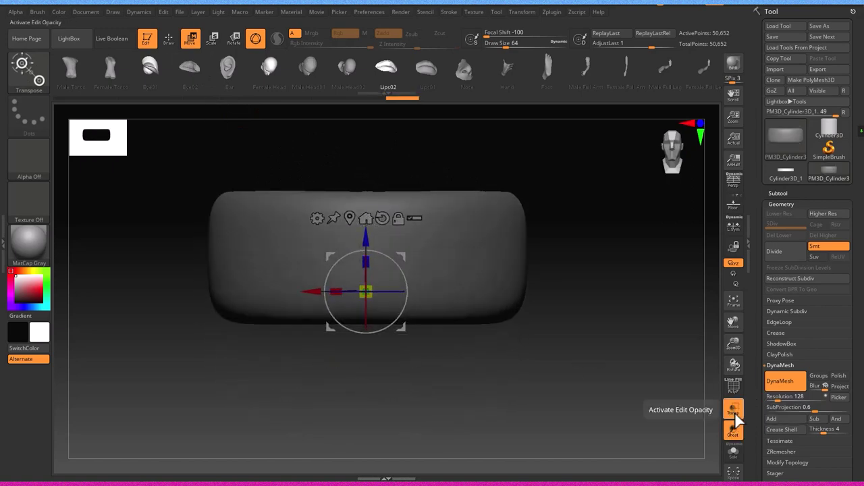
pyautogui.moveTo(570, 361)
pyautogui.mouseDown(button='right')
pyautogui.moveTo(454, 342)
pyautogui.moveTo(459, 392)
pyautogui.mouseUp(button='right')
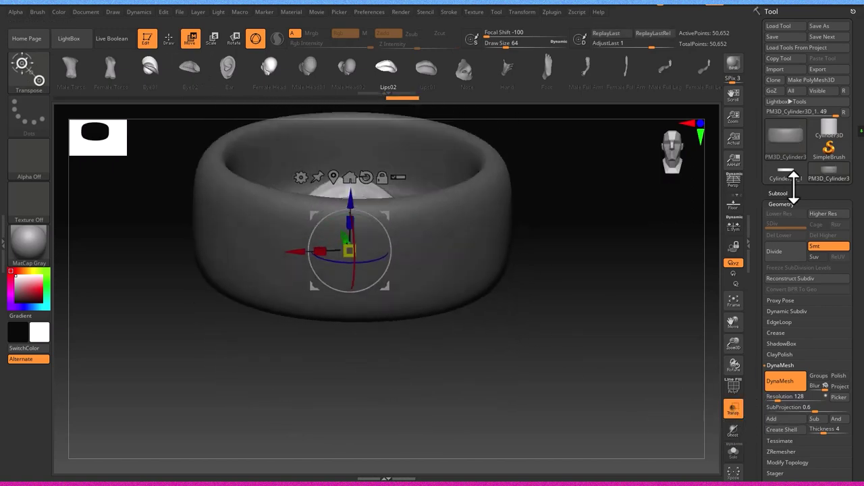
pyautogui.click(785, 194)
pyautogui.moveTo(621, 235)
pyautogui.mouseDown(button='right')
pyautogui.moveTo(598, 305)
pyautogui.moveTo(604, 261)
pyautogui.mouseUp(button='right')
pyautogui.click(67, 40)
pyautogui.click(66, 42)
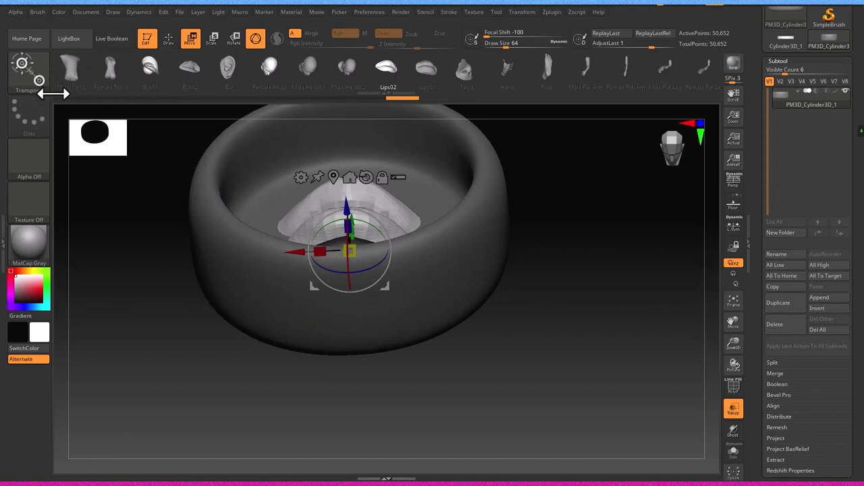
# Isolate the lips and use Split Hidden to put them in their own subtool.
pyautogui.press('q')
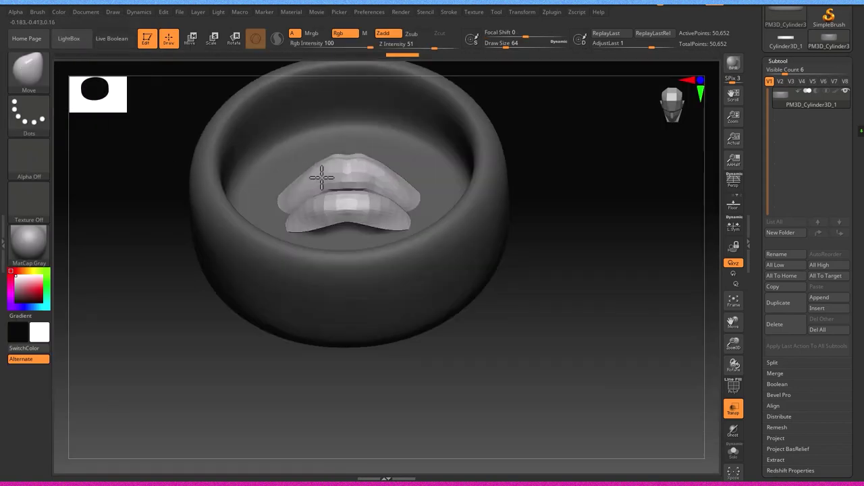
pyautogui.keyDown('ctrl'); pyautogui.keyDown('shift'); pyautogui.click(360, 168); pyautogui.keyUp('shift'); pyautogui.keyUp('ctrl')
pyautogui.moveTo(799, 380); pyautogui.dragTo(799, 327)
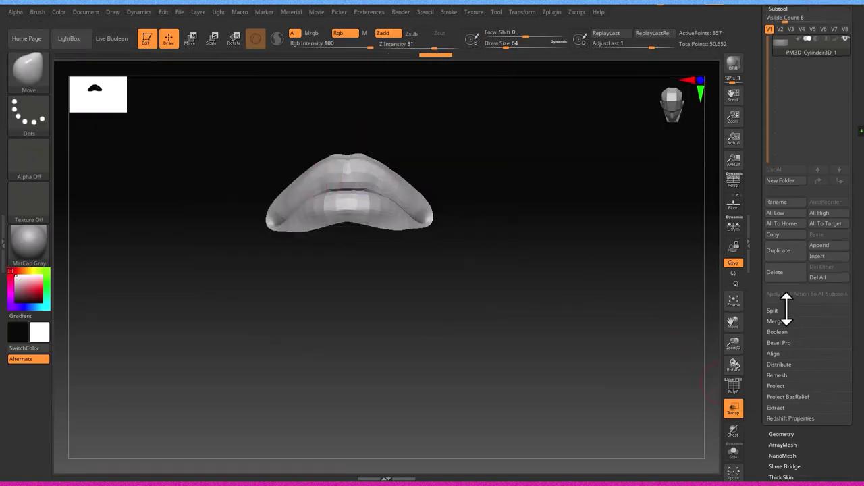
pyautogui.click(785, 310)
pyautogui.click(790, 322)
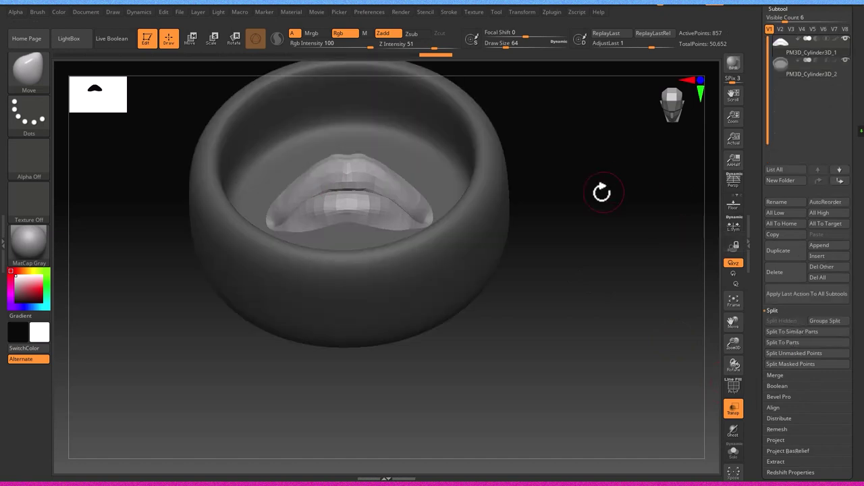
# Inspect the lips' placement from several angles, toggling Transp and Ghost on and off.
pyautogui.moveTo(656, 386)
pyautogui.mouseDown()
pyautogui.moveTo(457, 278)
pyautogui.moveTo(375, 246)
pyautogui.moveTo(262, 158)
pyautogui.mouseUp()
pyautogui.moveTo(251, 216)
pyautogui.mouseDown()
pyautogui.moveTo(264, 245)
pyautogui.moveTo(351, 270)
pyautogui.mouseUp()
pyautogui.click(728, 431)
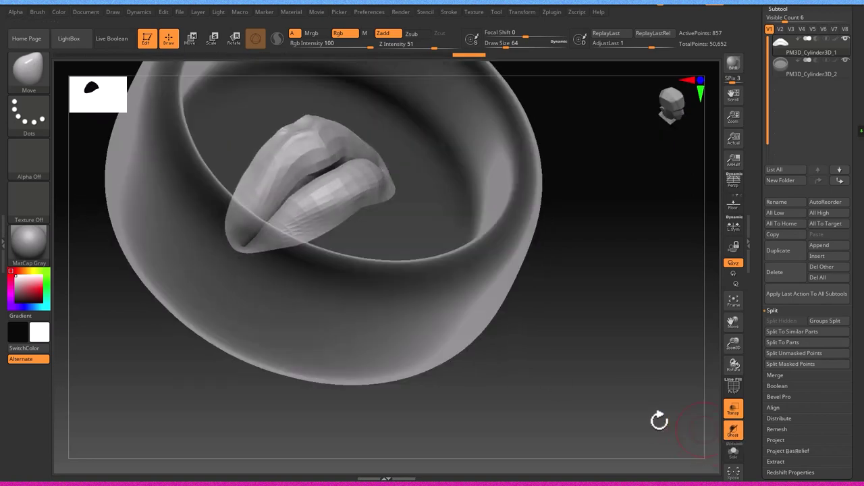
pyautogui.keyDown('shift'); pyautogui.moveTo(675, 405); pyautogui.dragTo(569, 331); pyautogui.keyUp('shift')
pyautogui.click(733, 408)
pyautogui.moveTo(631, 370)
pyautogui.mouseDown()
pyautogui.moveTo(558, 357)
pyautogui.moveTo(582, 376)
pyautogui.mouseUp()
pyautogui.click(735, 430)
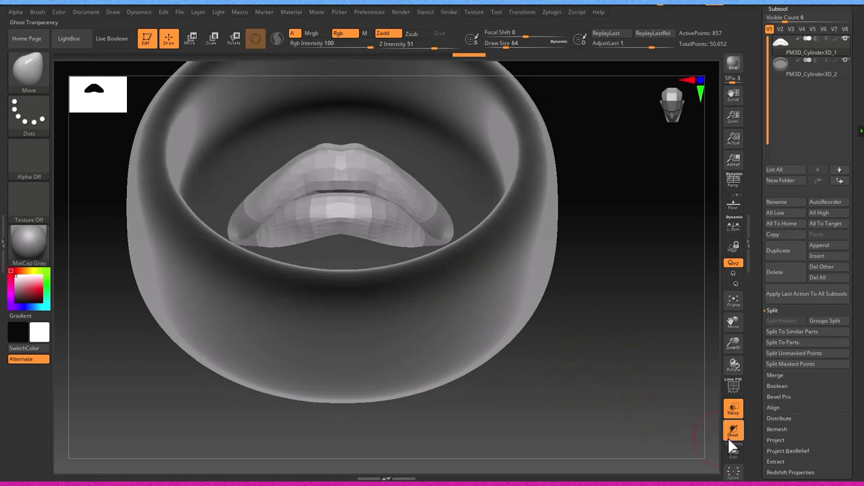
pyautogui.click(734, 432)
pyautogui.moveTo(695, 411)
pyautogui.mouseDown()
pyautogui.moveTo(621, 343)
pyautogui.moveTo(624, 324)
pyautogui.moveTo(558, 343)
pyautogui.moveTo(589, 332)
pyautogui.moveTo(220, 132)
pyautogui.mouseUp()
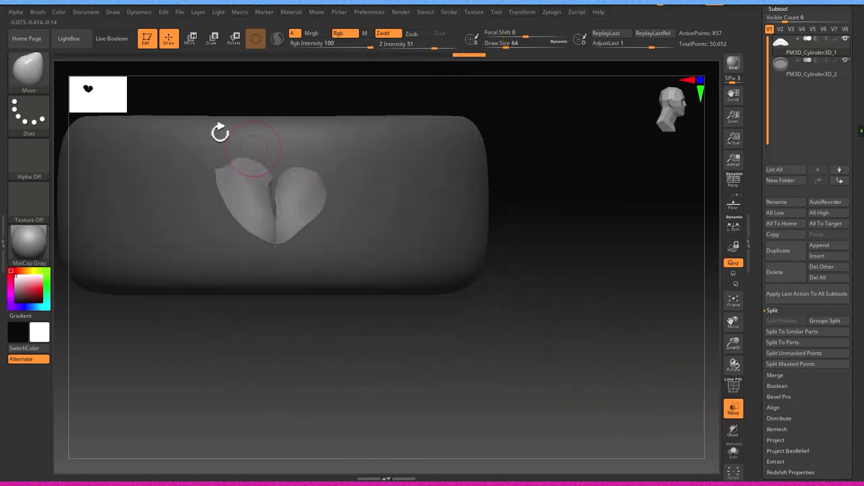
# Lower the lips deeper into the dish with the Move gizmo and start a MergeDown.
pyautogui.click(190, 42)
pyautogui.moveTo(272, 196)
pyautogui.mouseDown()
pyautogui.moveTo(271, 227)
pyautogui.moveTo(293, 259)
pyautogui.moveTo(424, 260)
pyautogui.moveTo(448, 250)
pyautogui.moveTo(418, 244)
pyautogui.moveTo(495, 241)
pyautogui.mouseUp()
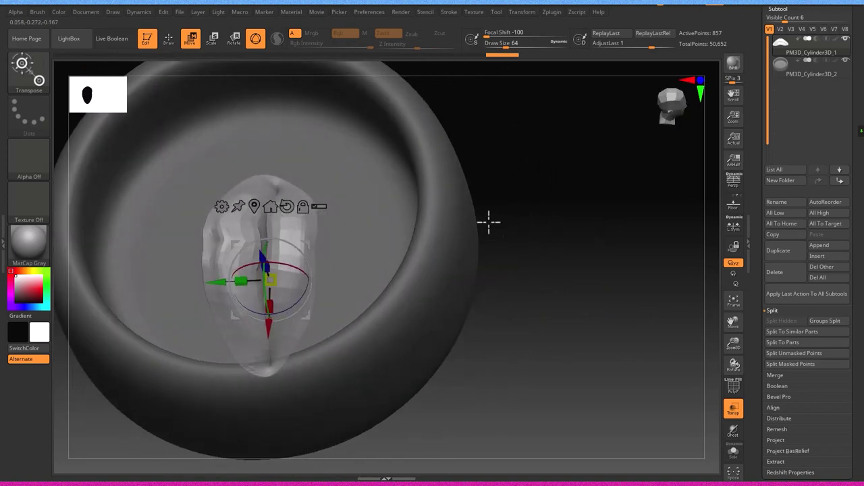
pyautogui.moveTo(376, 228)
pyautogui.mouseDown()
pyautogui.moveTo(386, 189)
pyautogui.moveTo(386, 239)
pyautogui.moveTo(399, 169)
pyautogui.mouseUp()
pyautogui.click(783, 376)
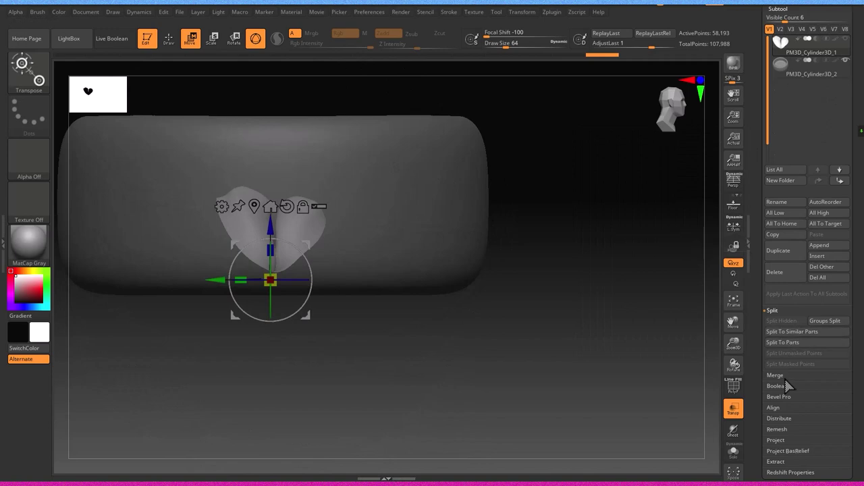
pyautogui.click(786, 335)
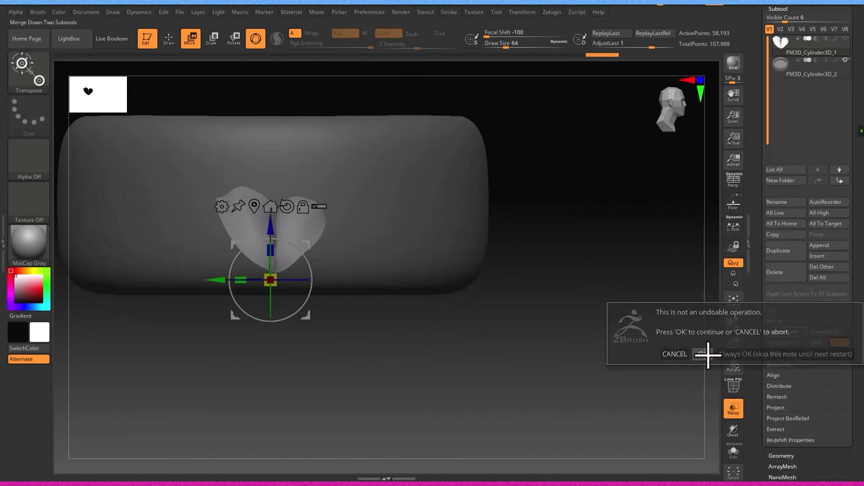
# Confirm the MergeDown so the lips and dish become one 107,988-point subtool.
pyautogui.click(709, 353)
pyautogui.scroll(-3, 833, 417)
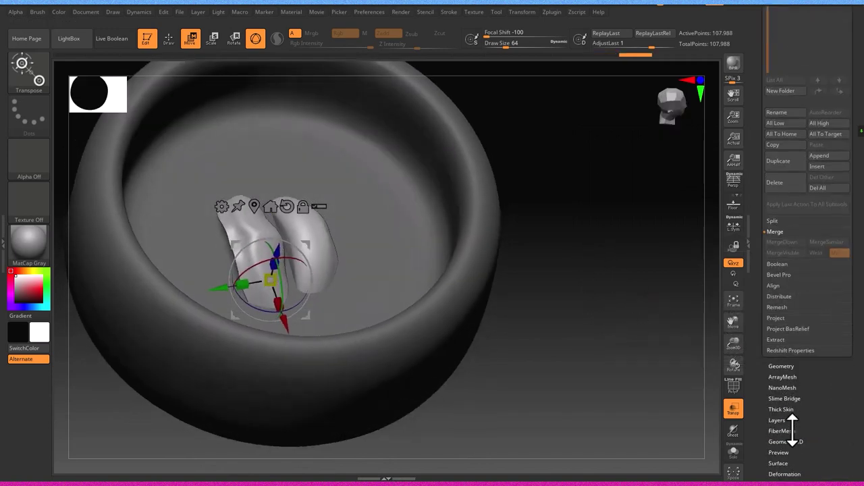
pyautogui.click(785, 474)
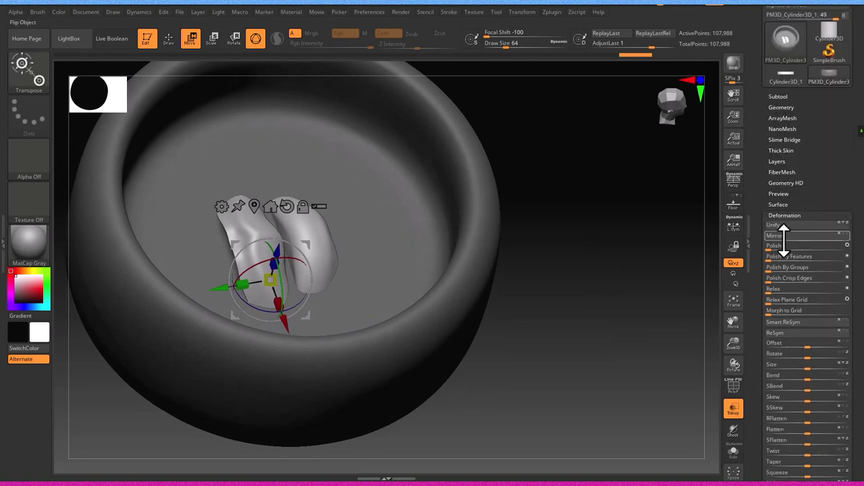
pyautogui.moveTo(542, 302)
pyautogui.mouseDown()
pyautogui.moveTo(540, 293)
pyautogui.moveTo(549, 301)
pyautogui.mouseUp()
pyautogui.scroll(3, 804, 281)
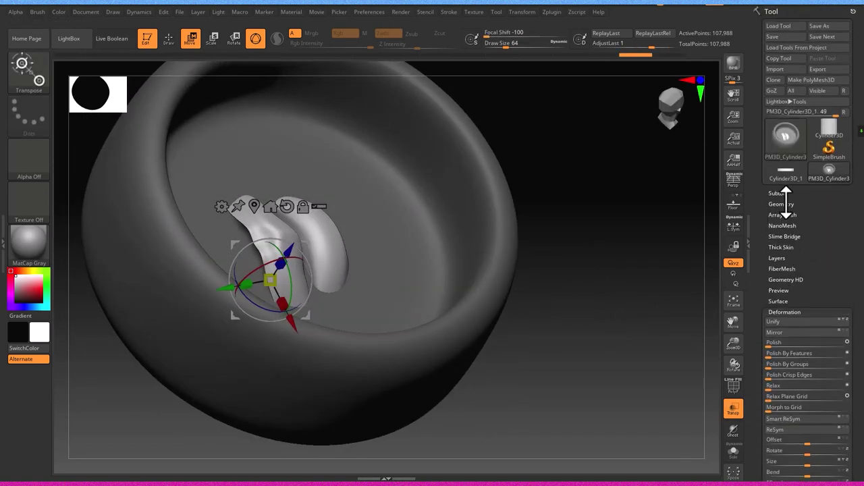
# DynaMesh the merged subtool to fuse the lips into the dish, then undo it.
pyautogui.click(781, 203)
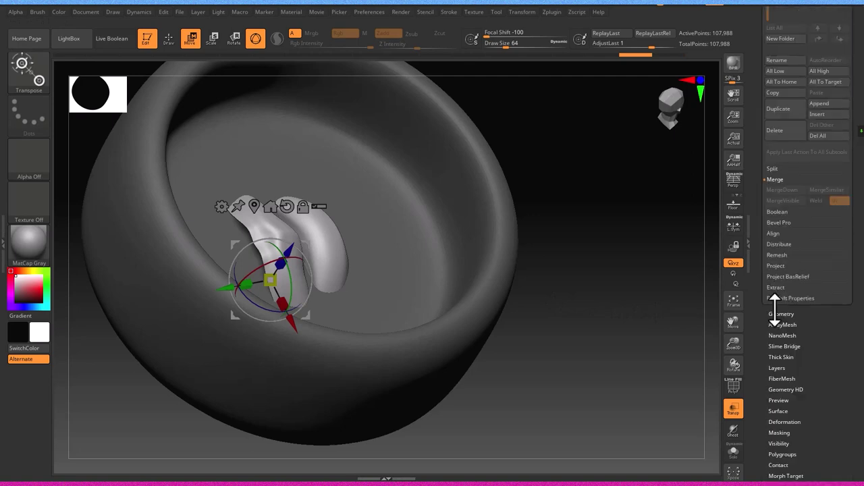
pyautogui.moveTo(637, 328)
pyautogui.keyDown('ctrl'); pyautogui.mouseDown()
pyautogui.moveTo(610, 285)
pyautogui.moveTo(617, 344)
pyautogui.moveTo(666, 213)
pyautogui.mouseUp(); pyautogui.keyUp('ctrl')
pyautogui.moveTo(648, 270); pyautogui.dragTo(551, 328)
pyautogui.hotkey('ctrl', 'z')
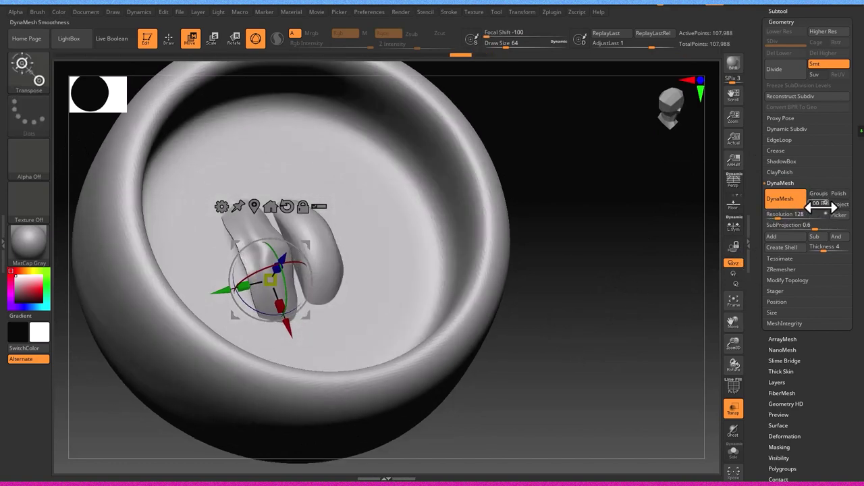
# Redo the DynaMesh fusion, inspect it, and undo it again to keep separate pieces.
pyautogui.hotkey('ctrl', 'shift', 'z')
pyautogui.moveTo(695, 230)
pyautogui.mouseDown()
pyautogui.moveTo(652, 239)
pyautogui.moveTo(689, 236)
pyautogui.moveTo(679, 248)
pyautogui.moveTo(729, 235)
pyautogui.mouseUp()
pyautogui.hotkey('ctrl', 'z')
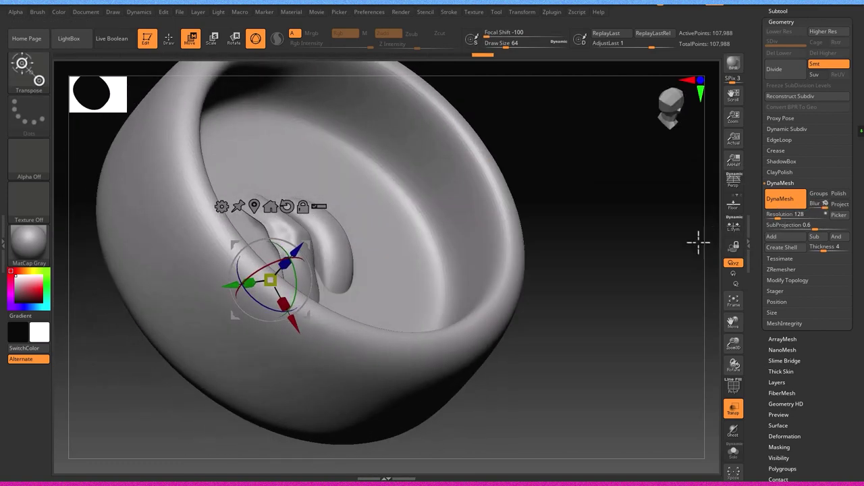
pyautogui.moveTo(513, 256)
pyautogui.mouseDown()
pyautogui.moveTo(544, 256)
pyautogui.moveTo(318, 256)
pyautogui.mouseUp()
# Select ClayBuildup and hide the two lip pieces, leaving 49,795 active points.
pyautogui.press('b')
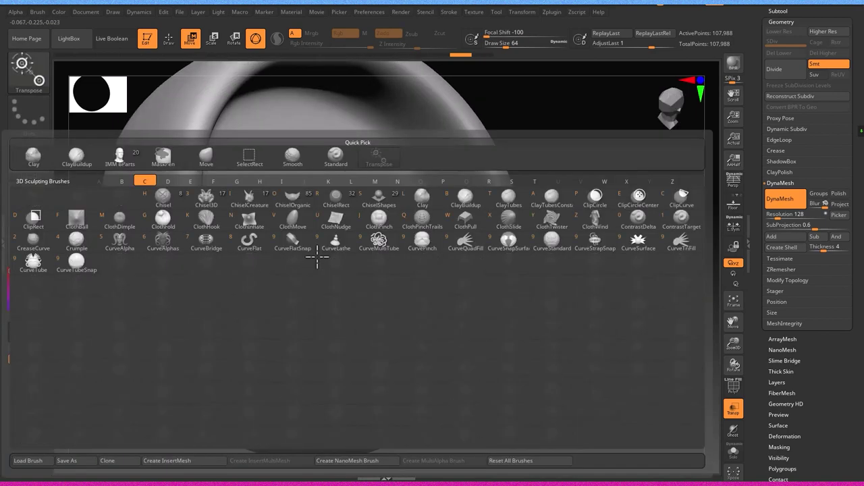
pyautogui.press('c')
pyautogui.press('b')
pyautogui.press('f')
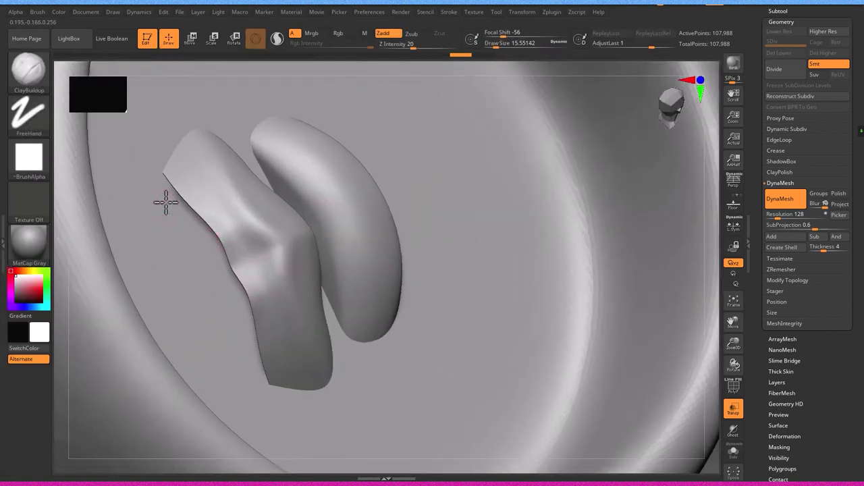
pyautogui.moveTo(247, 348)
pyautogui.mouseDown()
pyautogui.moveTo(247, 300)
pyautogui.moveTo(222, 290)
pyautogui.moveTo(312, 187)
pyautogui.mouseUp()
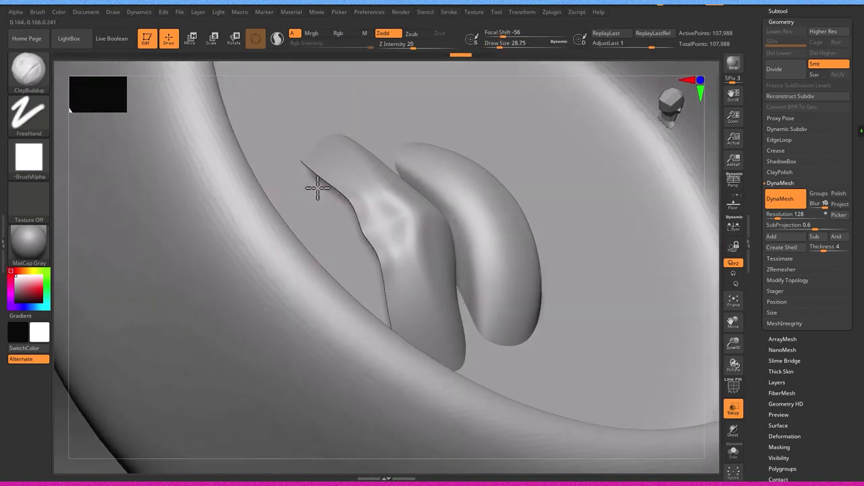
pyautogui.keyDown('ctrl'); pyautogui.keyDown('alt'); pyautogui.keyDown('shift'); pyautogui.click(331, 228); pyautogui.keyUp('shift'); pyautogui.keyUp('alt'); pyautogui.keyUp('ctrl')
pyautogui.moveTo(347, 223); pyautogui.dragTo(325, 255)
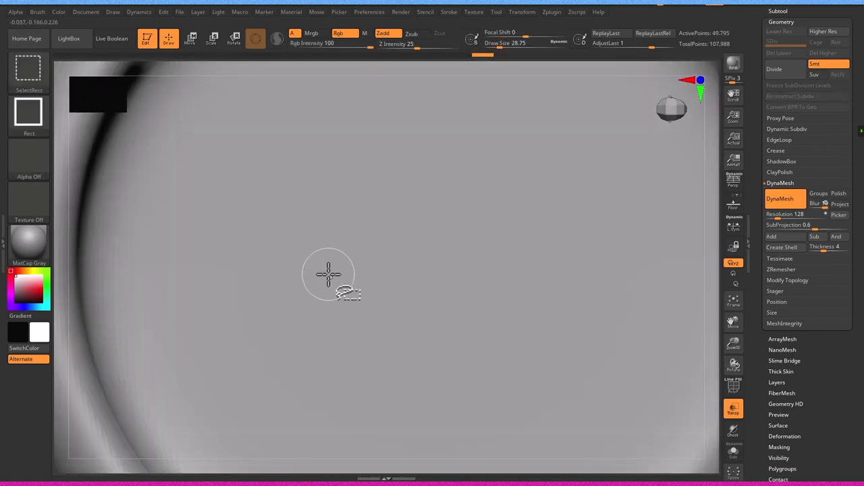
# Isolate the lip pieces and build them up with ClayBuildup strokes to thicken both.
pyautogui.keyDown('ctrl'); pyautogui.keyDown('shift'); pyautogui.click(328, 278); pyautogui.keyUp('shift'); pyautogui.keyUp('ctrl')
pyautogui.keyDown('ctrl'); pyautogui.keyDown('shift'); pyautogui.click(346, 262); pyautogui.keyUp('shift'); pyautogui.keyUp('ctrl')
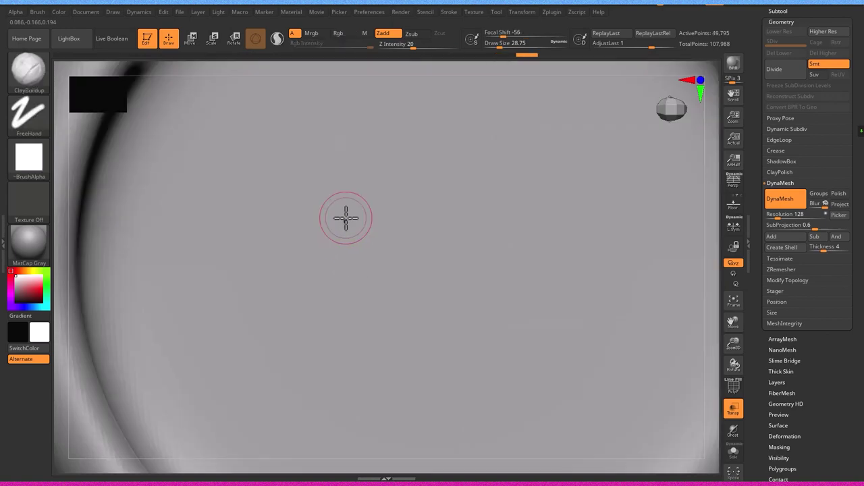
pyautogui.moveTo(344, 215); pyautogui.dragTo(351, 354)
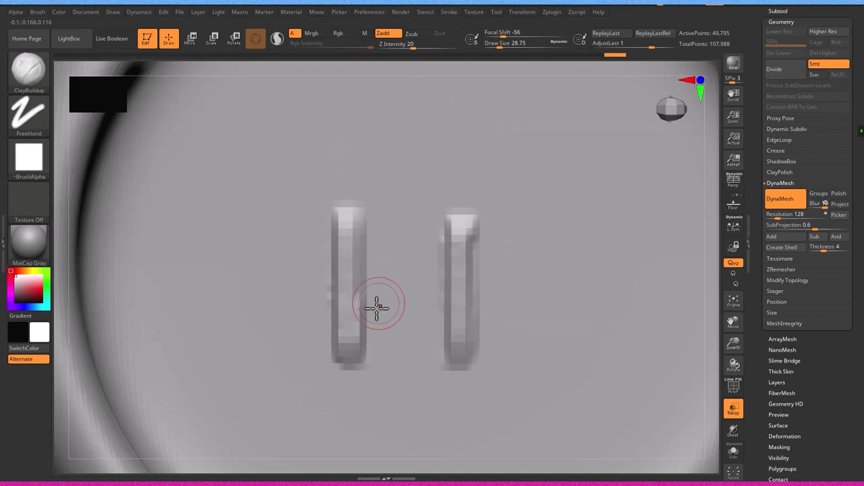
pyautogui.moveTo(377, 305)
pyautogui.mouseDown()
pyautogui.moveTo(376, 209)
pyautogui.moveTo(348, 331)
pyautogui.mouseUp()
pyautogui.moveTo(460, 364)
pyautogui.mouseDown()
pyautogui.moveTo(456, 236)
pyautogui.moveTo(473, 358)
pyautogui.moveTo(466, 191)
pyautogui.moveTo(448, 309)
pyautogui.mouseUp()
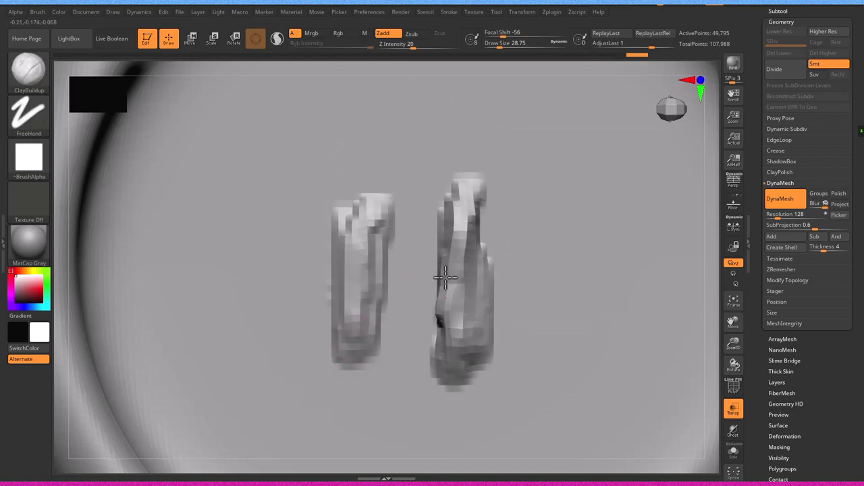
pyautogui.moveTo(378, 224)
pyautogui.mouseDown()
pyautogui.moveTo(370, 224)
pyautogui.moveTo(372, 384)
pyautogui.moveTo(377, 192)
pyautogui.moveTo(385, 173)
pyautogui.mouseUp()
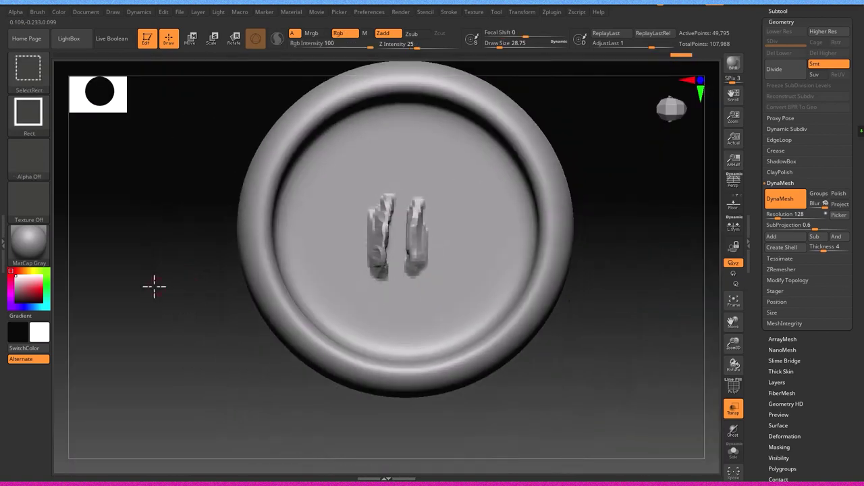
# Smooth the lower part of the right lip piece, try a DynaMesh remesh, then undo it.
pyautogui.moveTo(154, 287)
pyautogui.mouseDown()
pyautogui.moveTo(164, 243)
pyautogui.moveTo(303, 245)
pyautogui.moveTo(388, 233)
pyautogui.mouseUp()
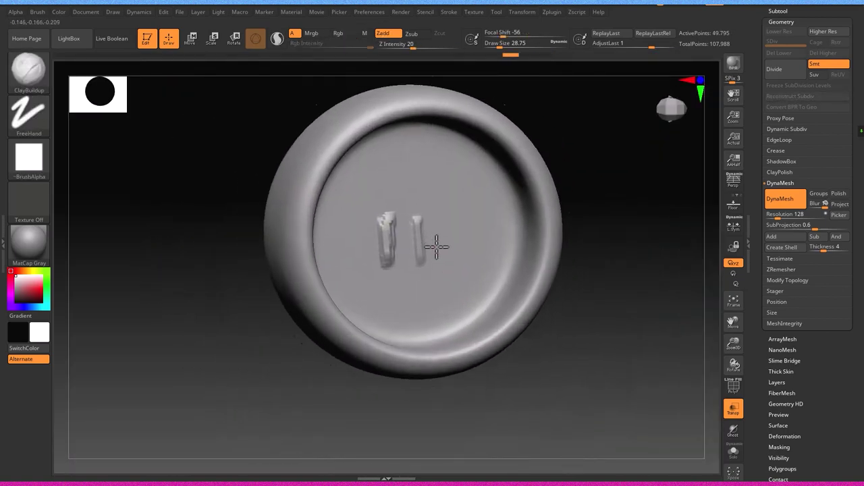
pyautogui.keyDown('ctrl'); pyautogui.moveTo(388, 233); pyautogui.dragTo(423, 260, button='right'); pyautogui.keyUp('ctrl')
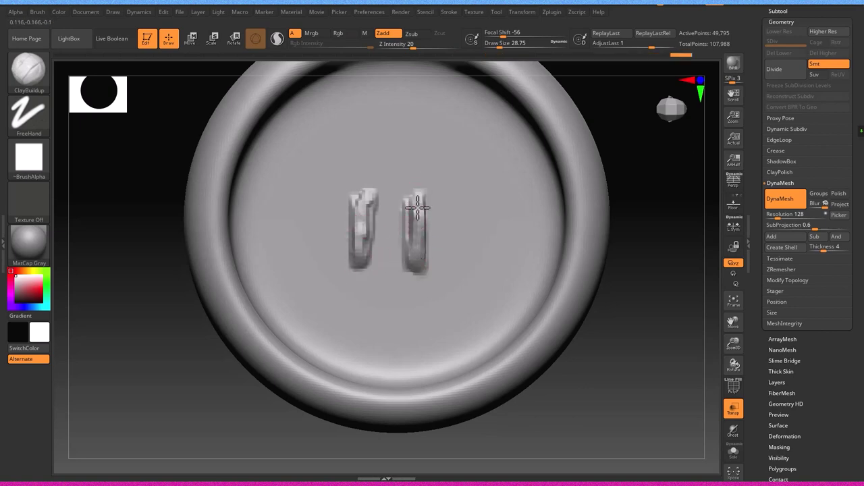
pyautogui.keyDown('shift'); pyautogui.moveTo(417, 288); pyautogui.dragTo(415, 295); pyautogui.keyUp('shift')
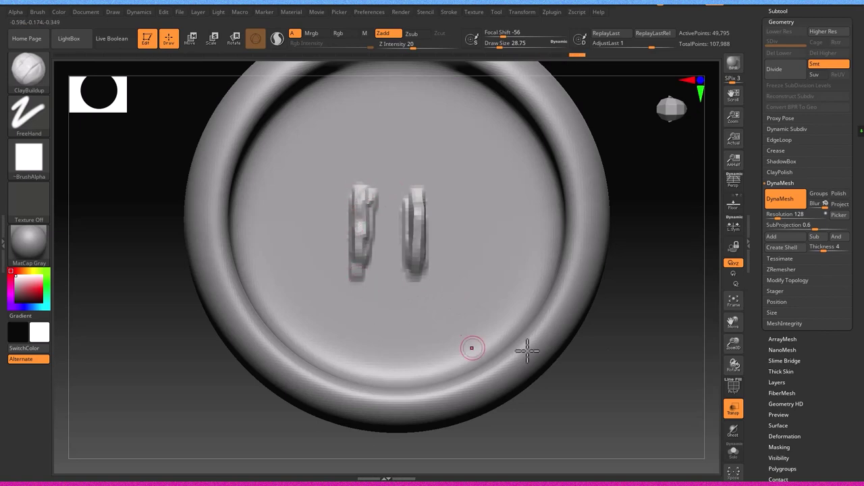
pyautogui.keyDown('ctrl'); pyautogui.moveTo(528, 351); pyautogui.dragTo(648, 366); pyautogui.keyUp('ctrl')
pyautogui.moveTo(689, 324)
pyautogui.mouseDown()
pyautogui.moveTo(676, 344)
pyautogui.moveTo(661, 330)
pyautogui.moveTo(664, 363)
pyautogui.mouseUp()
pyautogui.hotkey('ctrl', 'z')
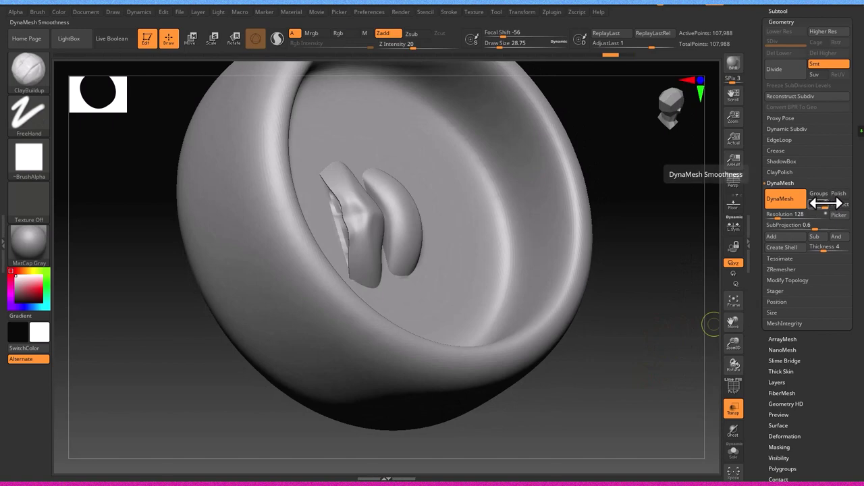
# Set the DynaMesh blur to 33 and remesh the dish again.
pyautogui.moveTo(825, 203); pyautogui.dragTo(817, 205)
pyautogui.hotkey('ctrl', 'shift', 'z')
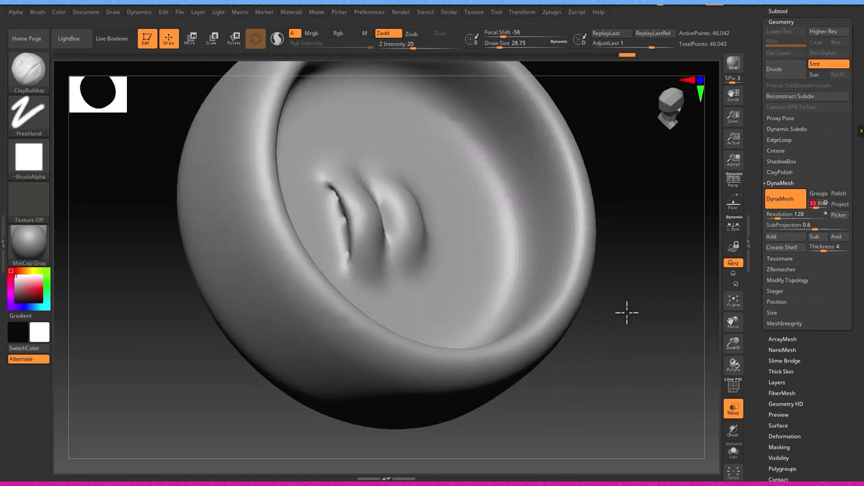
pyautogui.moveTo(626, 312); pyautogui.dragTo(498, 287)
pyautogui.moveTo(650, 292); pyautogui.dragTo(611, 293)
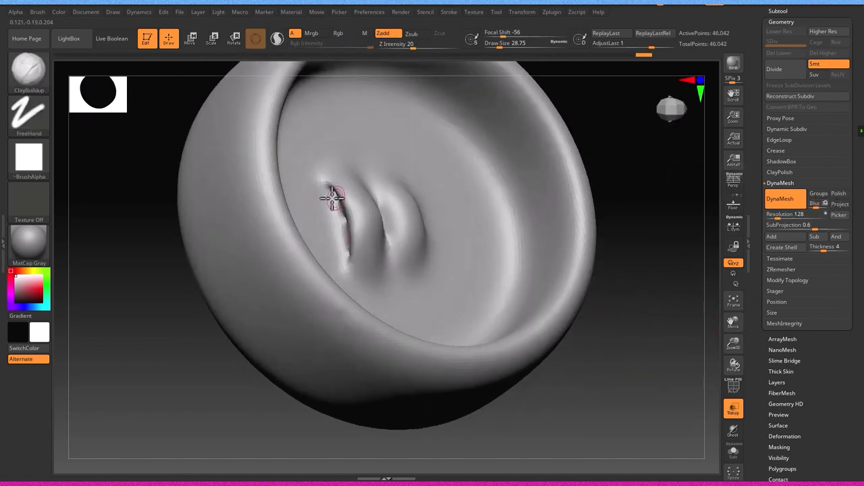
# Smooth out the crease and surface of the left blob inside the bowl.
pyautogui.keyDown('shift'); pyautogui.moveTo(331, 195); pyautogui.dragTo(348, 263); pyautogui.keyUp('shift')
pyautogui.moveTo(482, 252)
pyautogui.mouseDown()
pyautogui.moveTo(297, 222)
pyautogui.moveTo(320, 259)
pyautogui.moveTo(318, 189)
pyautogui.moveTo(386, 208)
pyautogui.mouseUp()
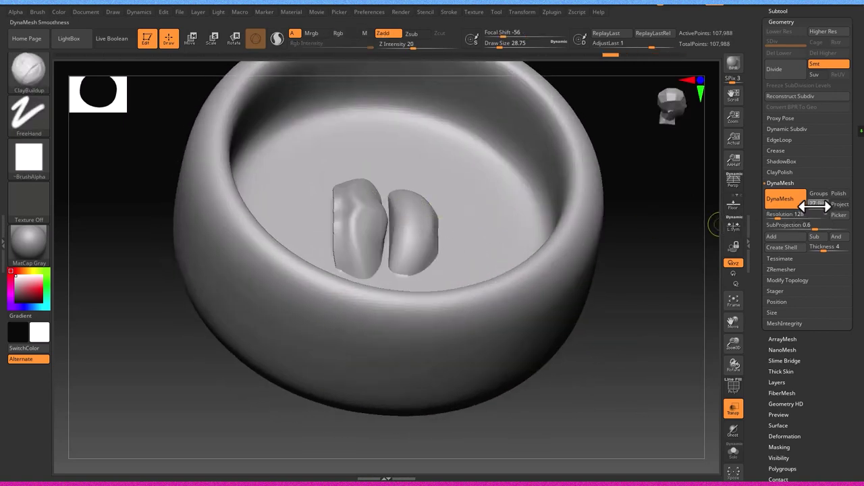
pyautogui.moveTo(669, 276)
pyautogui.mouseDown()
pyautogui.moveTo(650, 288)
pyautogui.moveTo(647, 278)
pyautogui.mouseUp()
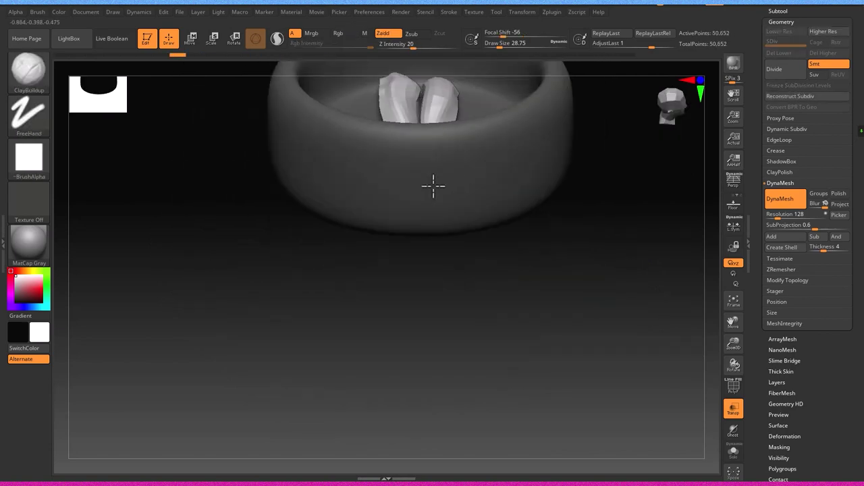
# Pick the IMM BParts insert brush, place a first lips part in the bowl, then undo it.
pyautogui.press('f')
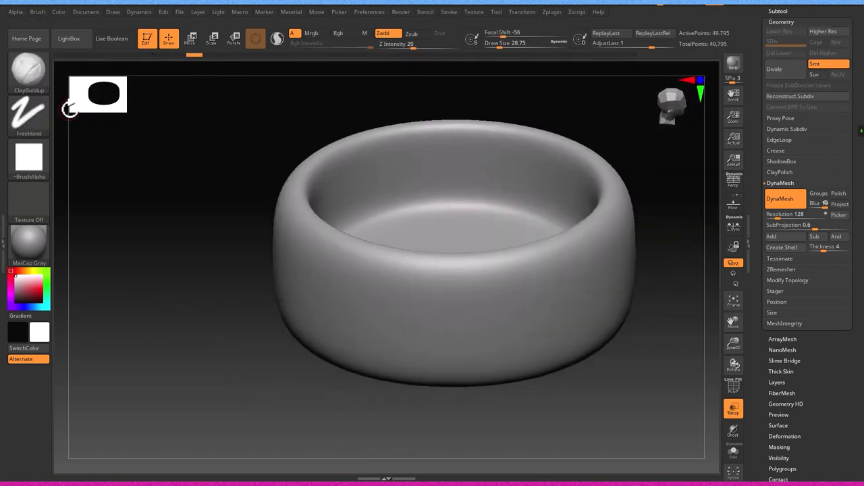
pyautogui.press('b')
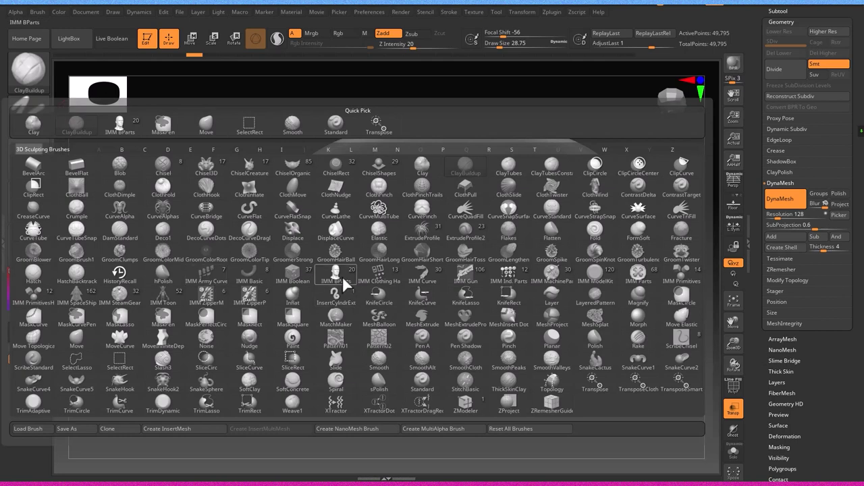
pyautogui.click(341, 277)
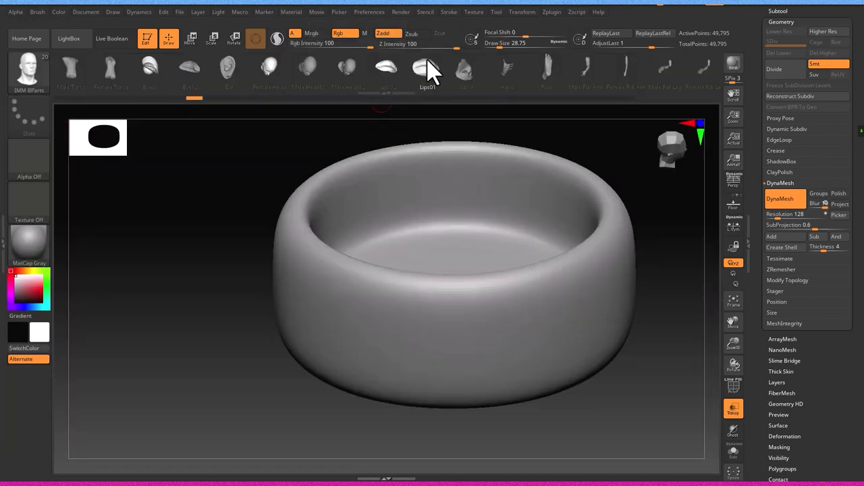
pyautogui.moveTo(429, 341); pyautogui.dragTo(436, 374)
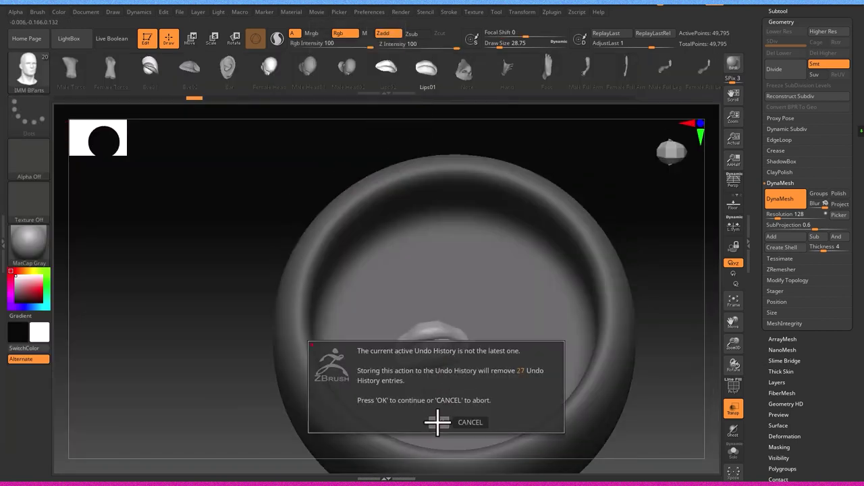
pyautogui.click(437, 422)
pyautogui.moveTo(438, 422); pyautogui.dragTo(483, 376)
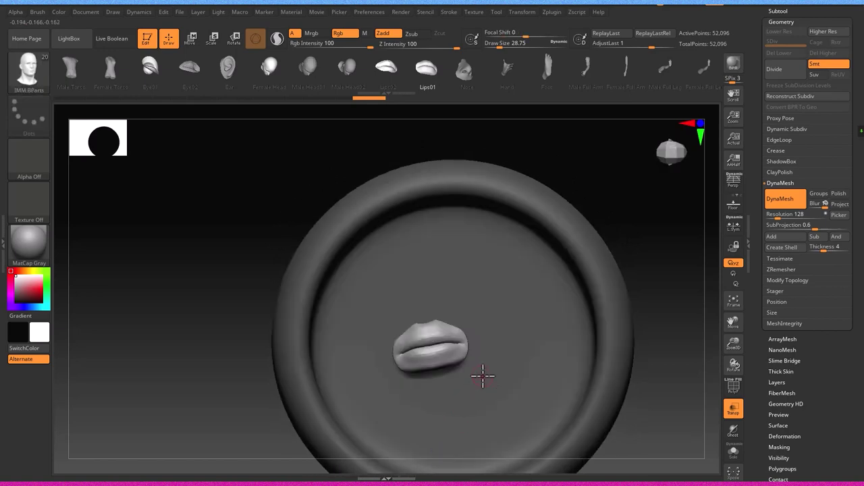
pyautogui.hotkey('ctrl', 'z')
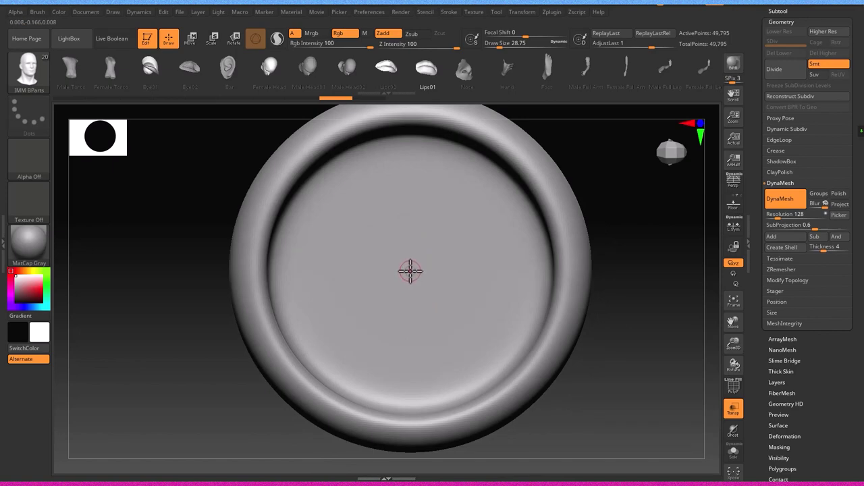
# Draw a large Lips01 insert onto the bowl floor.
pyautogui.scroll(2, 410, 271)
pyautogui.scroll(2, 411, 272)
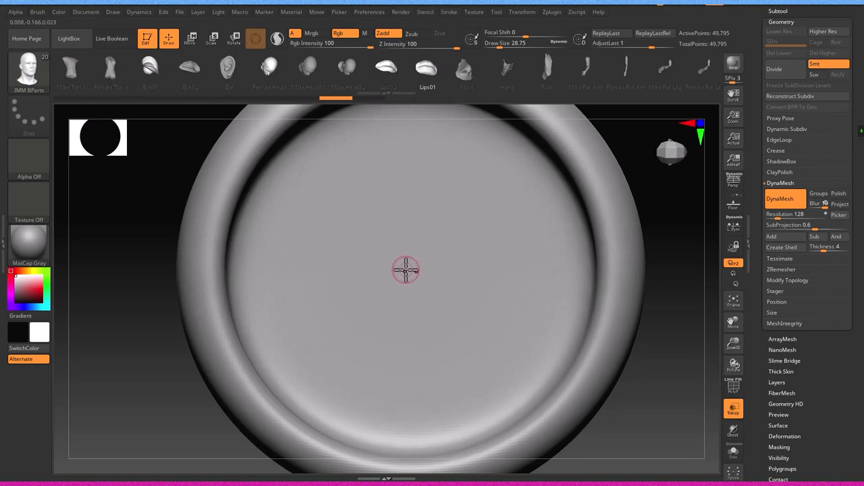
pyautogui.hotkey('ctrl', 'a')
pyautogui.moveTo(420, 296)
pyautogui.mouseDown()
pyautogui.moveTo(405, 372)
pyautogui.moveTo(412, 385)
pyautogui.moveTo(409, 303)
pyautogui.moveTo(287, 171)
pyautogui.mouseUp()
pyautogui.click(189, 37)
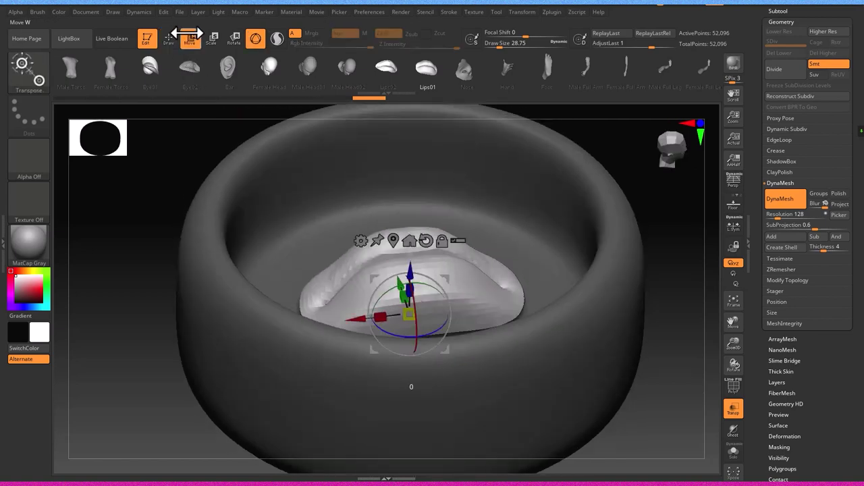
# Lower the inserted lips into the bowl floor and turn off Live Boolean.
pyautogui.moveTo(409, 314); pyautogui.dragTo(409, 335)
pyautogui.moveTo(378, 405)
pyautogui.mouseDown()
pyautogui.moveTo(425, 273)
pyautogui.moveTo(454, 343)
pyautogui.mouseUp()
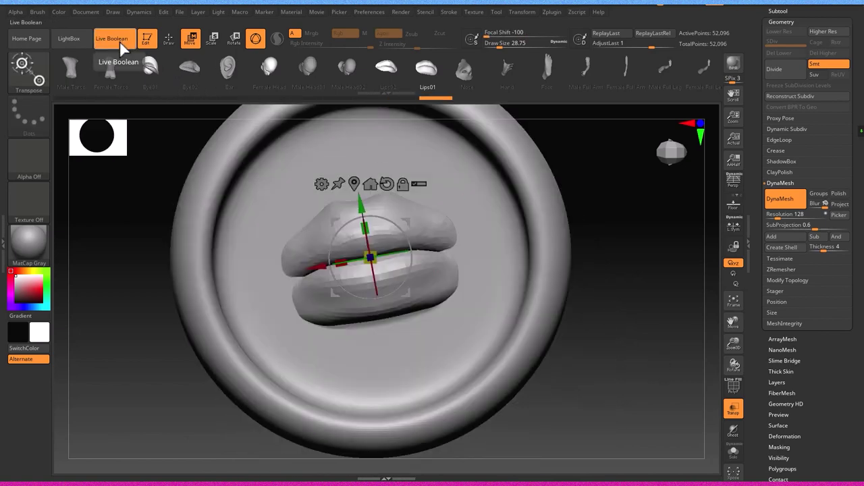
pyautogui.click(121, 42)
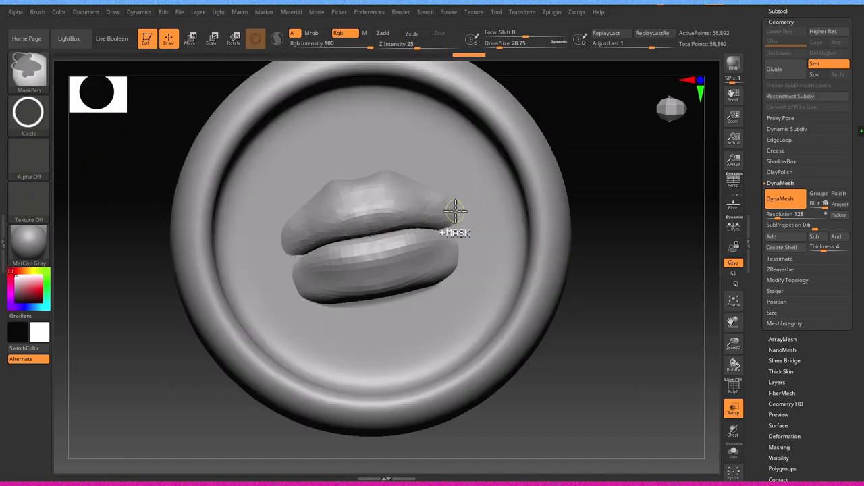
pyautogui.scroll(-1, 793, 302)
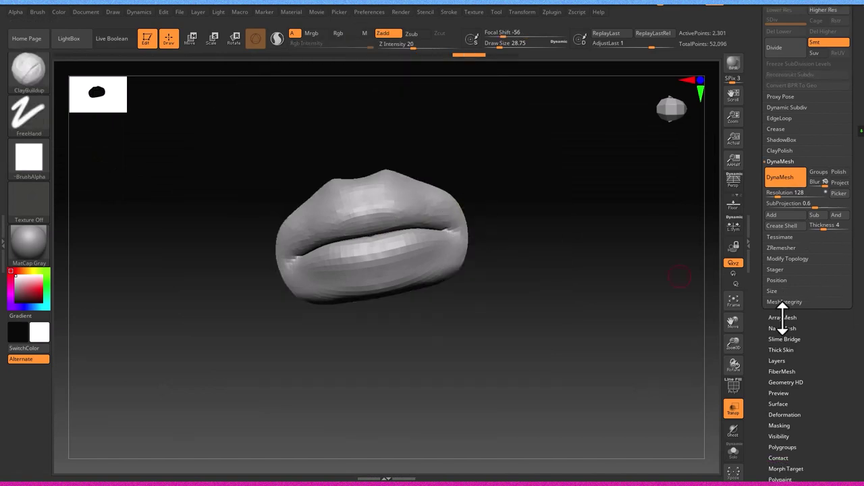
# Split the lips into their own subtool with Split Unmasked Points.
pyautogui.scroll(6, 789, 284)
pyautogui.click(788, 124)
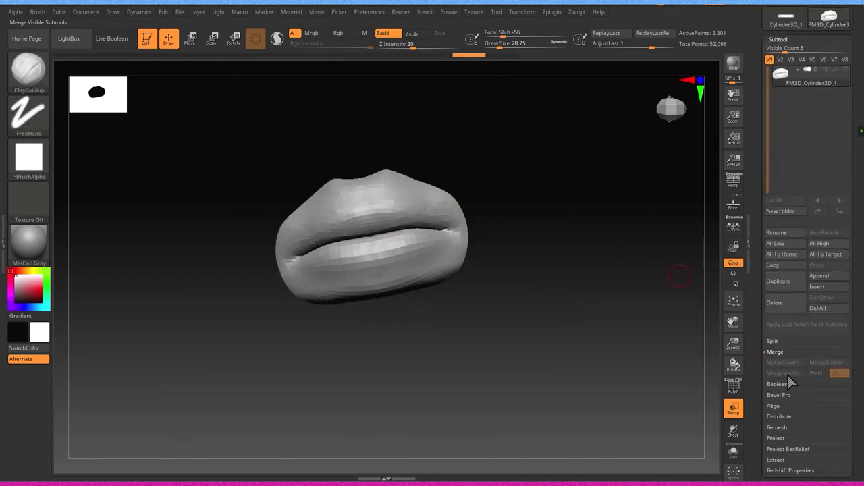
pyautogui.click(773, 341)
pyautogui.click(784, 351)
# Subdivide the lips once and make the bowl subtool visible again.
pyautogui.scroll(4, 773, 203)
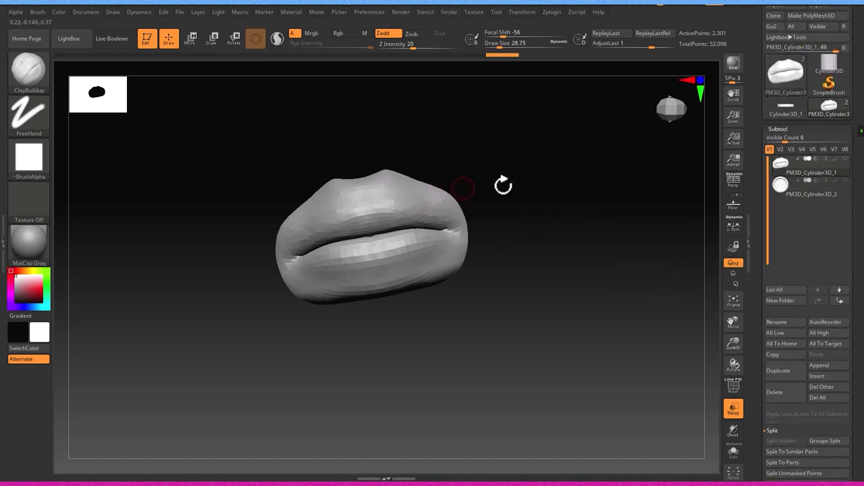
pyautogui.hotkey('ctrl', 'd')
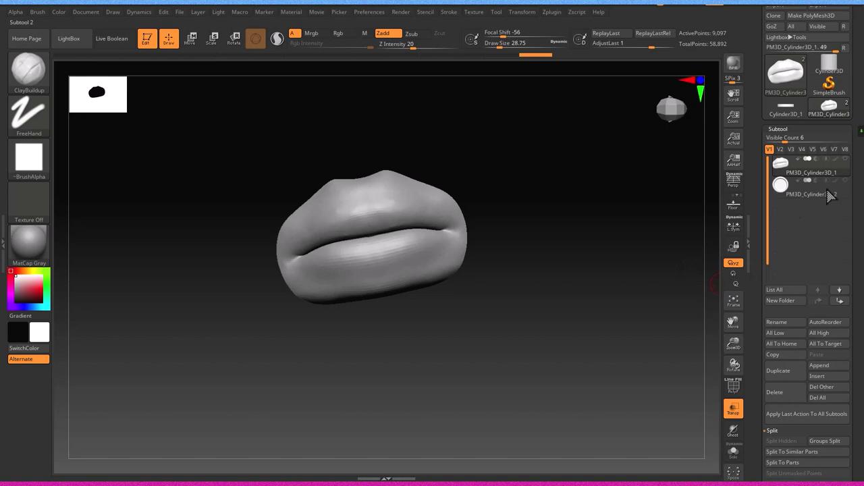
pyautogui.click(845, 180)
pyautogui.moveTo(676, 277)
pyautogui.mouseDown()
pyautogui.moveTo(605, 192)
pyautogui.moveTo(608, 141)
pyautogui.moveTo(588, 315)
pyautogui.moveTo(644, 257)
pyautogui.mouseUp()
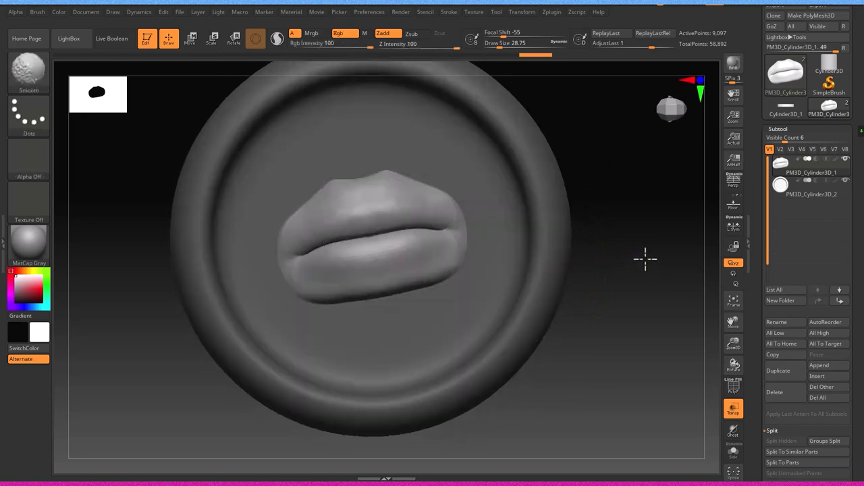
pyautogui.scroll(-1, 778, 318)
pyautogui.scroll(-4, 778, 317)
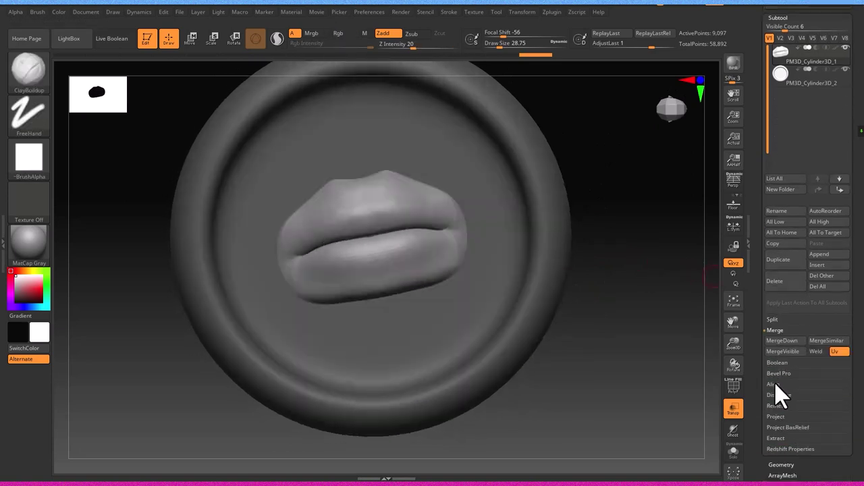
# MergeDown the lips into the bowl subtool, then hide the lips to leave the dish surface.
pyautogui.click(778, 339)
pyautogui.click(705, 358)
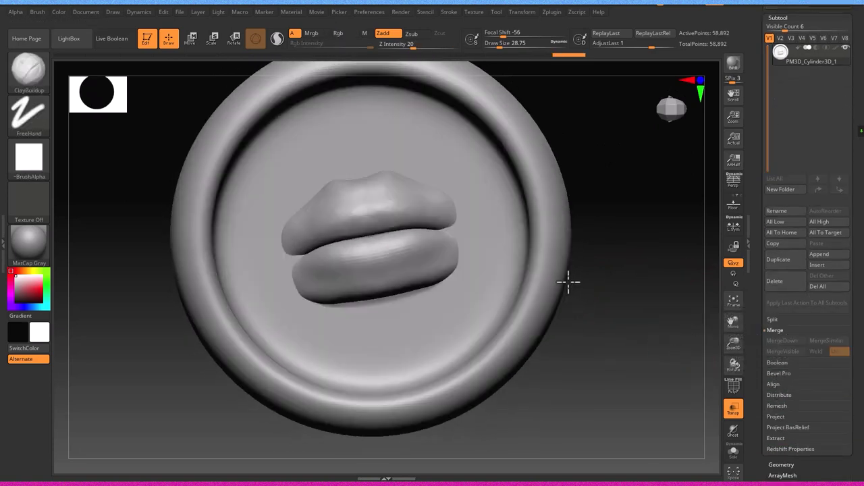
pyautogui.scroll(5, 361, 235)
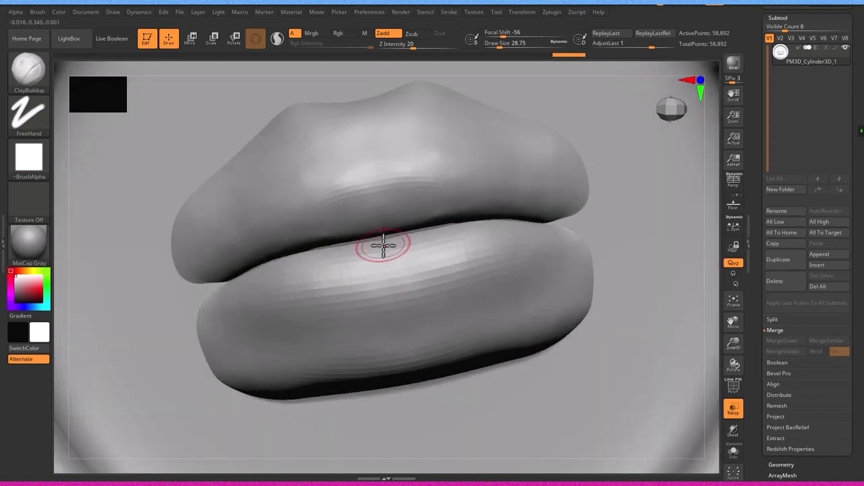
pyautogui.keyDown('ctrl'); pyautogui.keyDown('shift'); pyautogui.click(464, 347); pyautogui.keyUp('shift'); pyautogui.keyUp('ctrl')
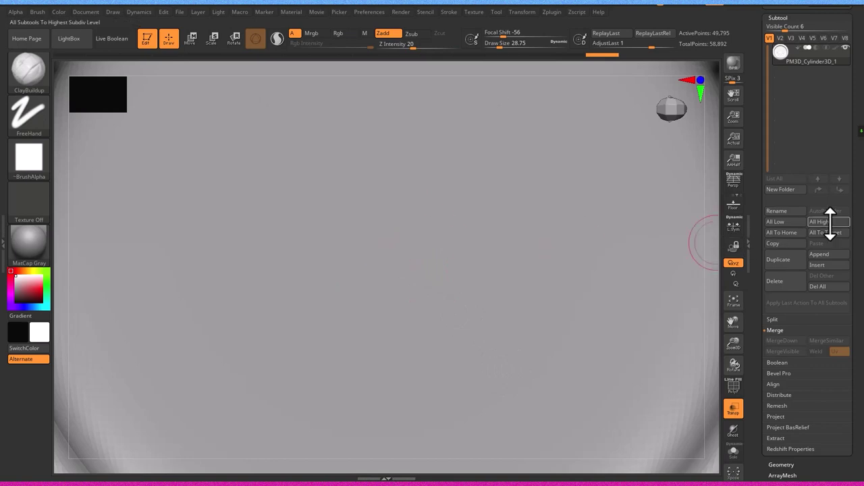
pyautogui.click(817, 266)
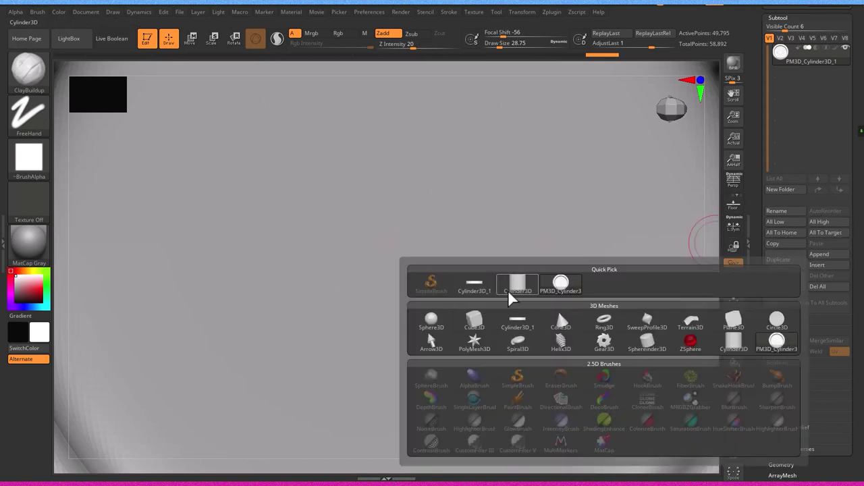
# Add a cylinder mesh as a new subtool and move it toward the canvas centre.
pyautogui.click(511, 297)
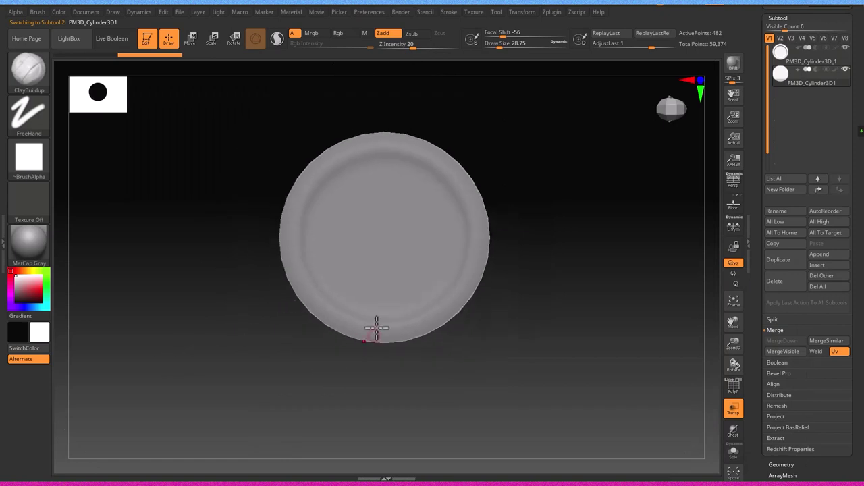
pyautogui.moveTo(372, 329)
pyautogui.mouseDown()
pyautogui.moveTo(383, 251)
pyautogui.moveTo(218, 133)
pyautogui.mouseUp()
pyautogui.keyDown('alt'); pyautogui.moveTo(646, 357); pyautogui.dragTo(589, 267); pyautogui.keyUp('alt')
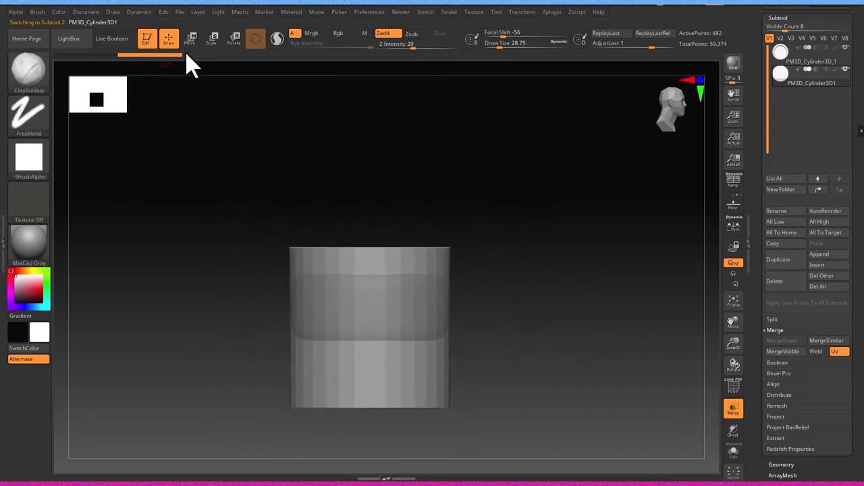
pyautogui.press('w')
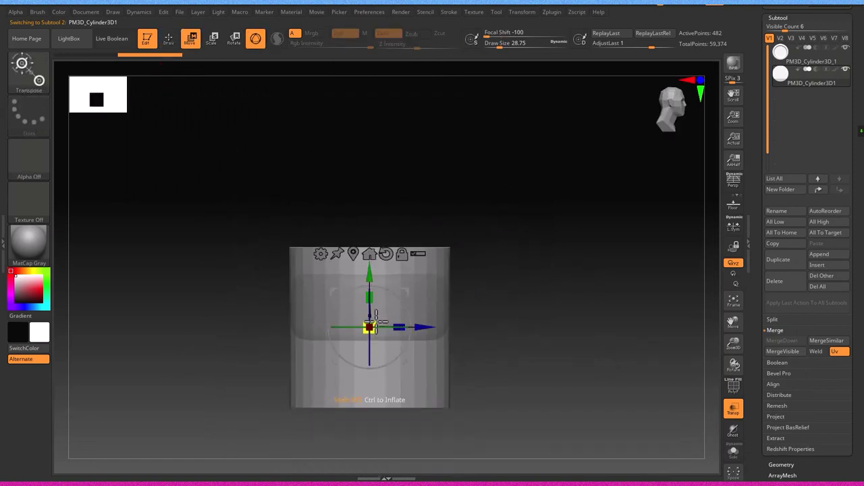
pyautogui.scroll(-5, 855, 434)
pyautogui.scroll(-3, 776, 375)
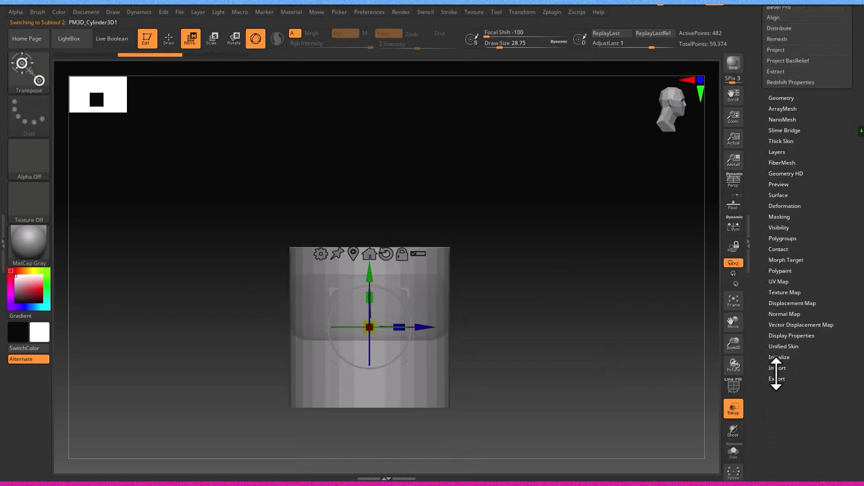
# Expand the Import and Initialize options and view the cylinder from above.
pyautogui.click(776, 368)
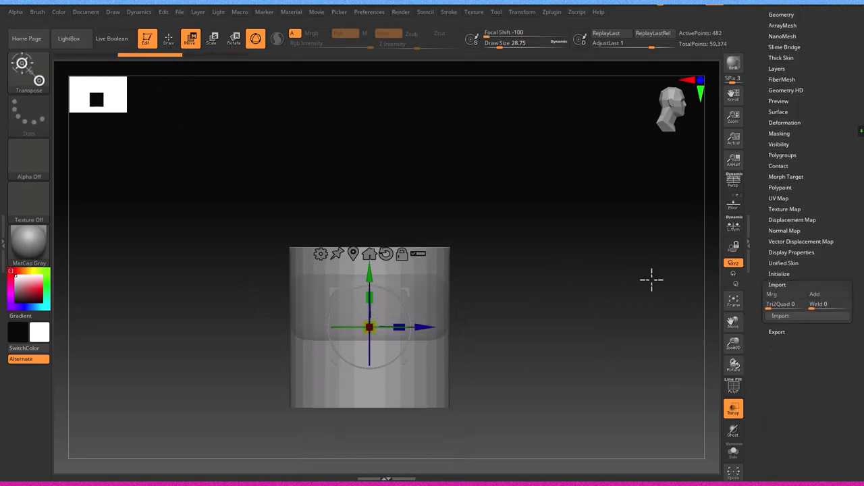
pyautogui.click(776, 274)
pyautogui.keyDown('shift'); pyautogui.moveTo(544, 309); pyautogui.dragTo(546, 305); pyautogui.keyUp('shift')
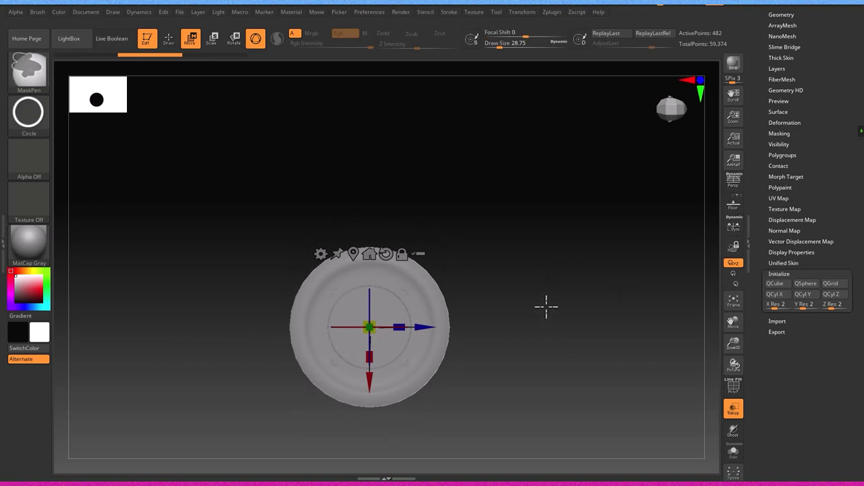
pyautogui.moveTo(525, 342); pyautogui.dragTo(526, 284)
pyautogui.scroll(5, 796, 216)
pyautogui.scroll(3, 790, 195)
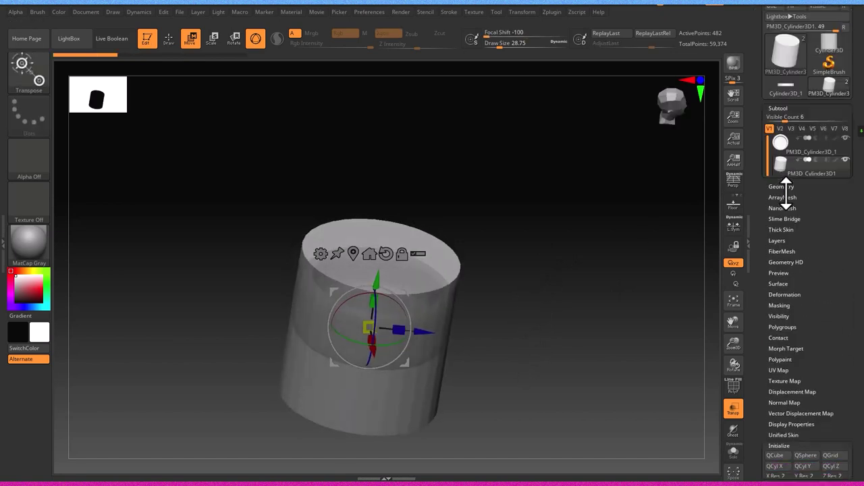
pyautogui.scroll(3, 783, 135)
# Delete the leftover PM3D_Cylinder3D1 subtool and isolate part of the bowl.
pyautogui.click(783, 301)
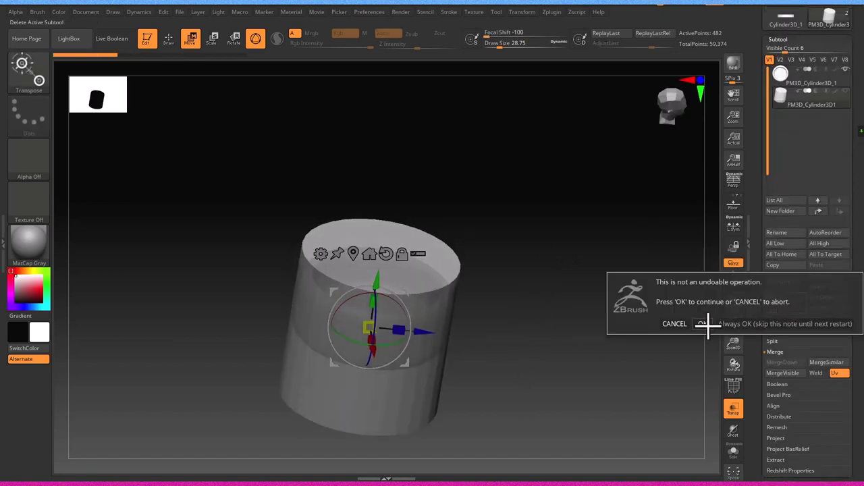
pyautogui.click(708, 322)
pyautogui.moveTo(466, 289); pyautogui.dragTo(680, 178)
pyautogui.scroll(3, 767, 179)
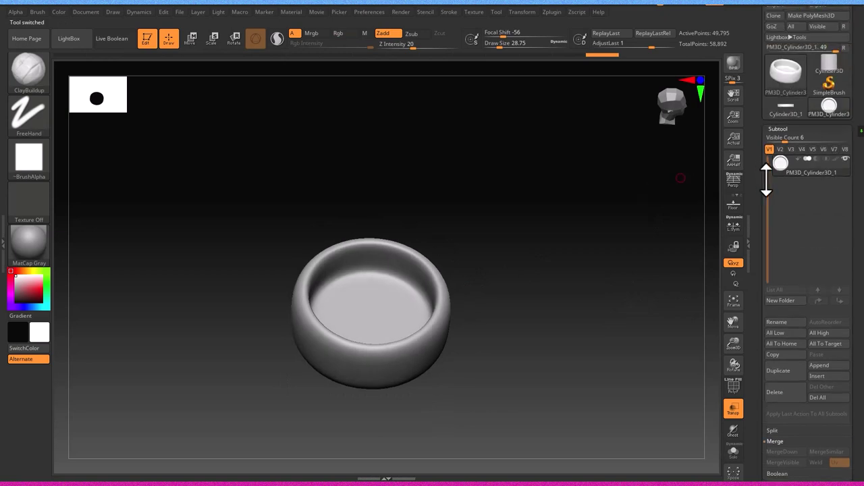
pyautogui.keyDown('ctrl'); pyautogui.keyDown('shift'); pyautogui.moveTo(331, 341); pyautogui.dragTo(420, 299); pyautogui.keyUp('shift'); pyautogui.keyUp('ctrl')
# Toggle hidden parts and show the whole mesh so the lips reappear on the bowl floor.
pyautogui.hotkey('ctrl', 'z')
pyautogui.hotkey('ctrl', 'shift', 'z')
pyautogui.hotkey('ctrl', 'z')
pyautogui.hotkey('ctrl', 'shift', 'z')
pyautogui.hotkey('ctrl', 'z')
pyautogui.moveTo(488, 330)
pyautogui.keyDown('ctrl'); pyautogui.keyDown('shift'); pyautogui.mouseDown()
pyautogui.moveTo(510, 350)
pyautogui.moveTo(483, 343)
pyautogui.moveTo(448, 299)
pyautogui.mouseUp(); pyautogui.keyUp('shift'); pyautogui.keyUp('ctrl')
pyautogui.keyDown('ctrl'); pyautogui.keyDown('shift'); pyautogui.click(500, 352); pyautogui.keyUp('shift'); pyautogui.keyUp('ctrl')
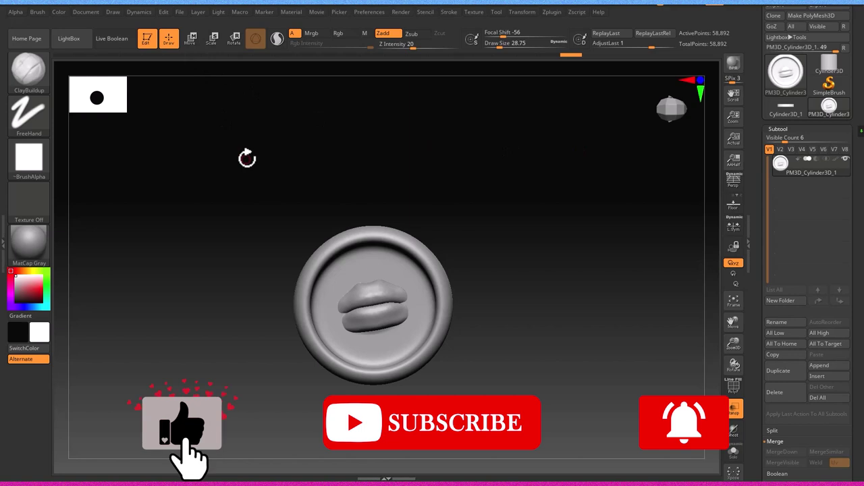
pyautogui.press('b')
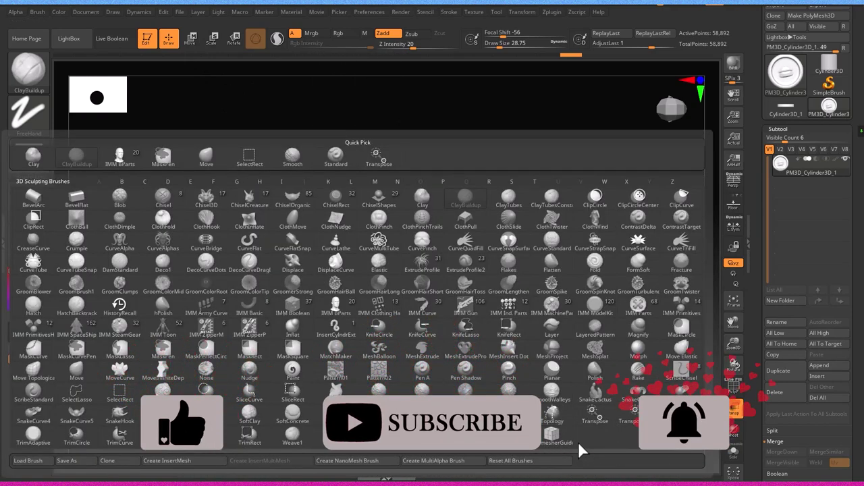
# Choose the IMM Primitives Cylinder Pipe and insert a small pipe ring at the dish centre.
pyautogui.click(693, 304)
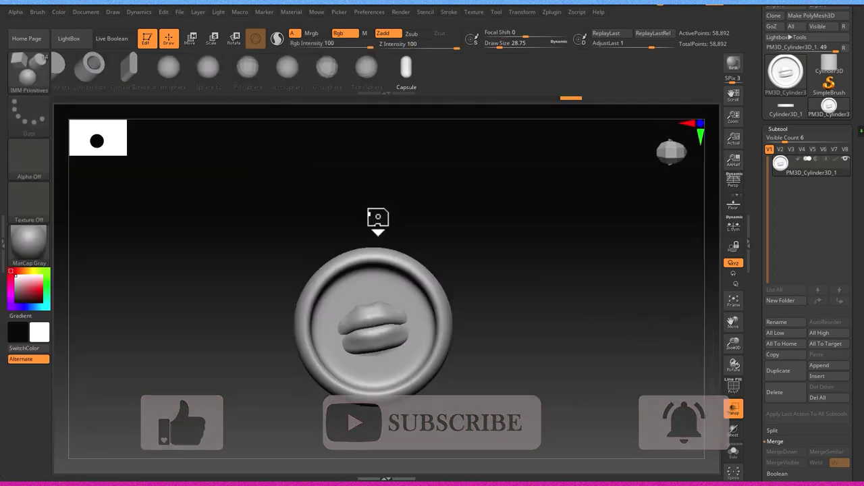
pyautogui.click(101, 74)
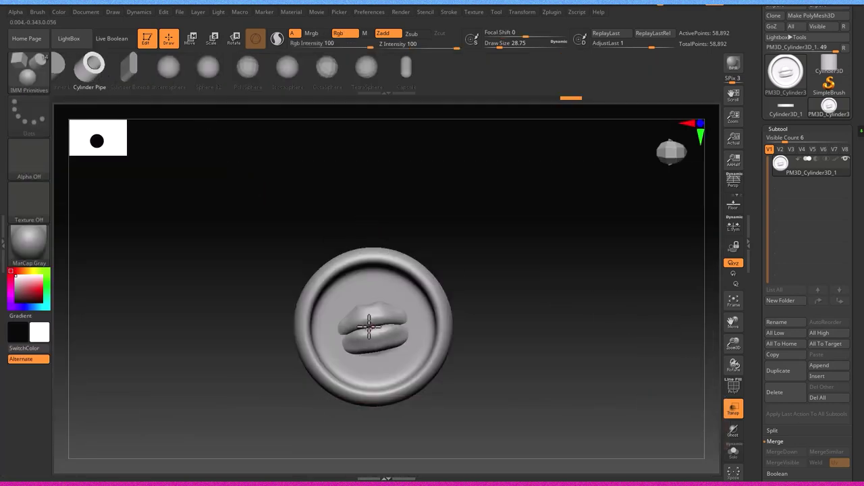
pyautogui.moveTo(421, 343); pyautogui.dragTo(385, 323)
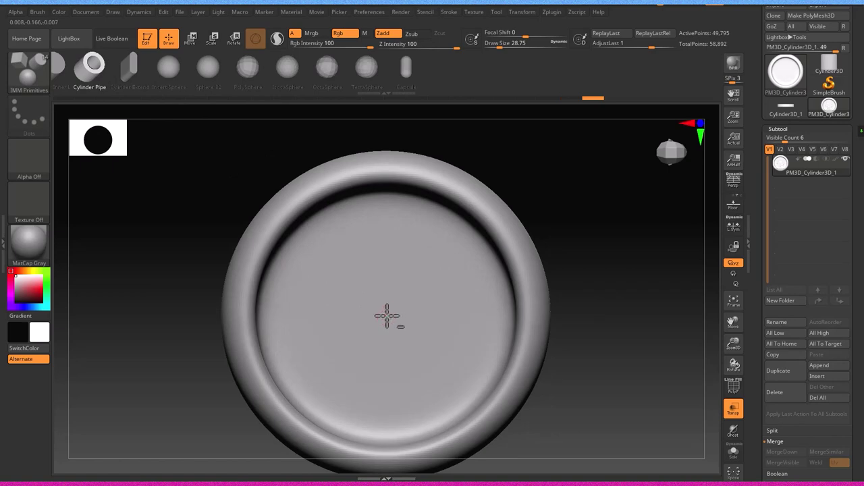
pyautogui.scroll(5, 386, 315)
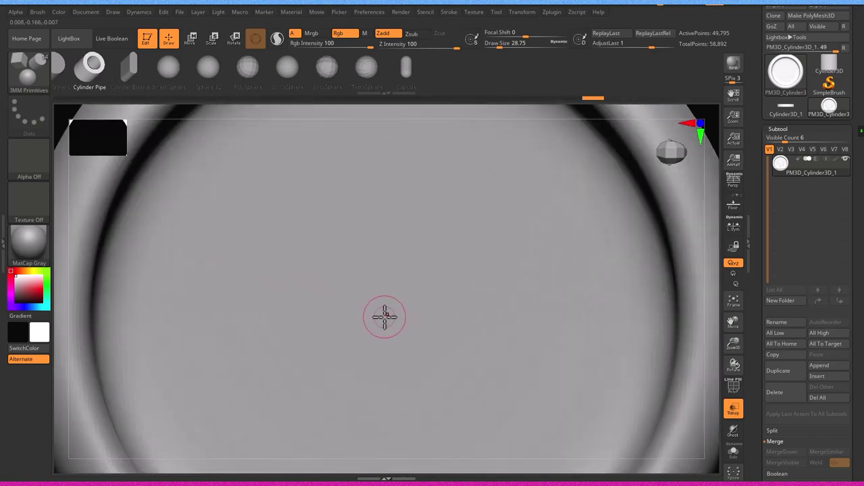
pyautogui.moveTo(384, 317); pyautogui.dragTo(399, 353)
pyautogui.moveTo(399, 353)
pyautogui.mouseDown(button='right')
pyautogui.moveTo(406, 261)
pyautogui.moveTo(369, 340)
pyautogui.mouseUp(button='right')
pyautogui.scroll(-3, 780, 403)
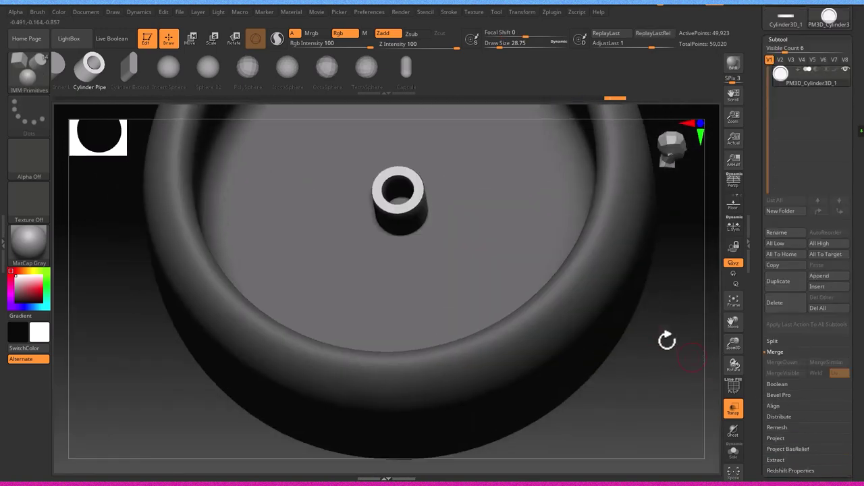
# Toggle visibility until only the small Cylinder Pipe ring shows, with lips and dish hidden.
pyautogui.keyDown('ctrl'); pyautogui.keyDown('alt'); pyautogui.keyDown('shift'); pyautogui.click(403, 214); pyautogui.keyUp('shift'); pyautogui.keyUp('alt'); pyautogui.keyUp('ctrl')
pyautogui.scroll(-3, 444, 255)
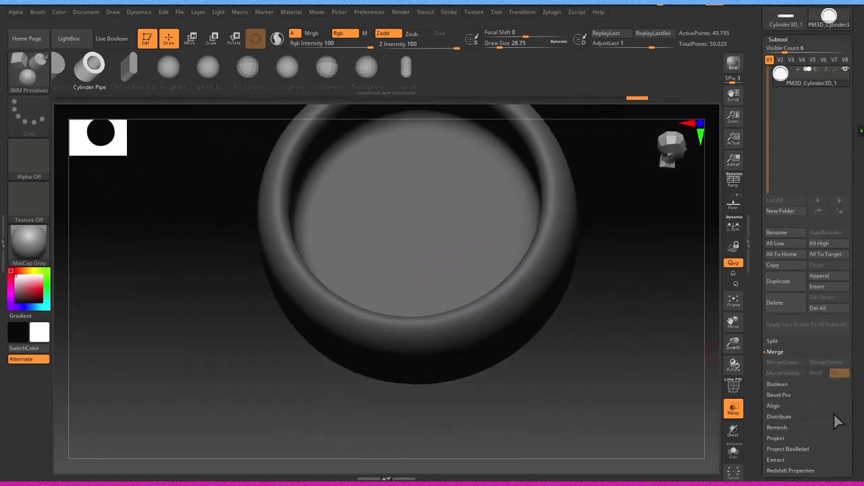
pyautogui.click(784, 342)
pyautogui.keyDown('ctrl'); pyautogui.keyDown('shift'); pyautogui.moveTo(602, 299); pyautogui.dragTo(626, 314); pyautogui.keyUp('shift'); pyautogui.keyUp('ctrl')
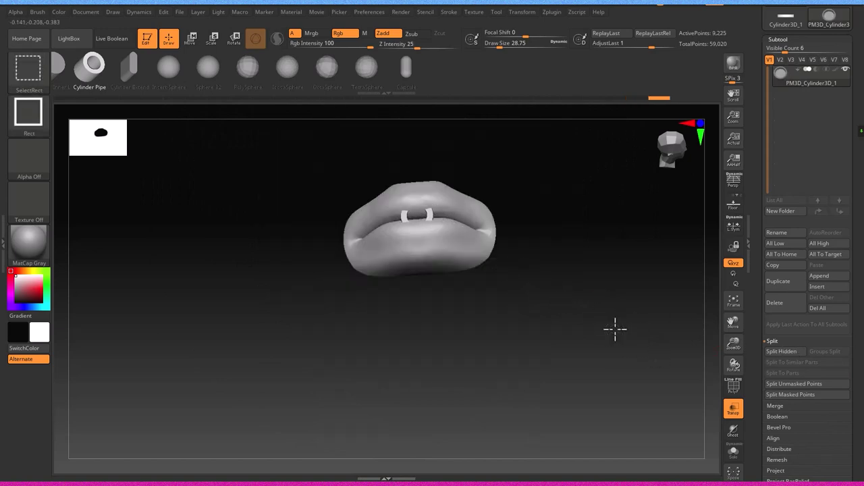
pyautogui.keyDown('ctrl'); pyautogui.keyDown('shift'); pyautogui.click(615, 329); pyautogui.keyUp('shift'); pyautogui.keyUp('ctrl')
pyautogui.keyDown('ctrl'); pyautogui.keyDown('shift'); pyautogui.click(436, 213); pyautogui.keyUp('shift'); pyautogui.keyUp('ctrl')
pyautogui.keyDown('ctrl'); pyautogui.keyDown('shift'); pyautogui.click(466, 222); pyautogui.keyUp('shift'); pyautogui.keyUp('ctrl')
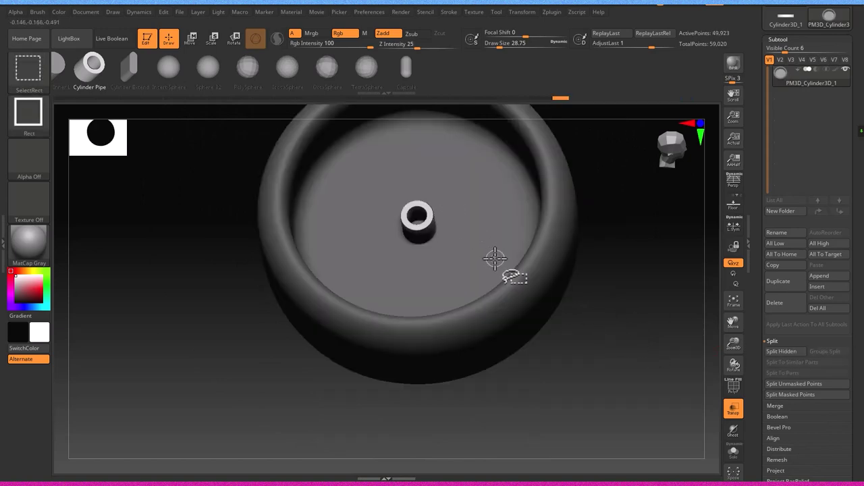
pyautogui.keyDown('ctrl'); pyautogui.keyDown('alt'); pyautogui.keyDown('shift'); pyautogui.click(495, 298); pyautogui.keyUp('shift'); pyautogui.keyUp('alt'); pyautogui.keyUp('ctrl')
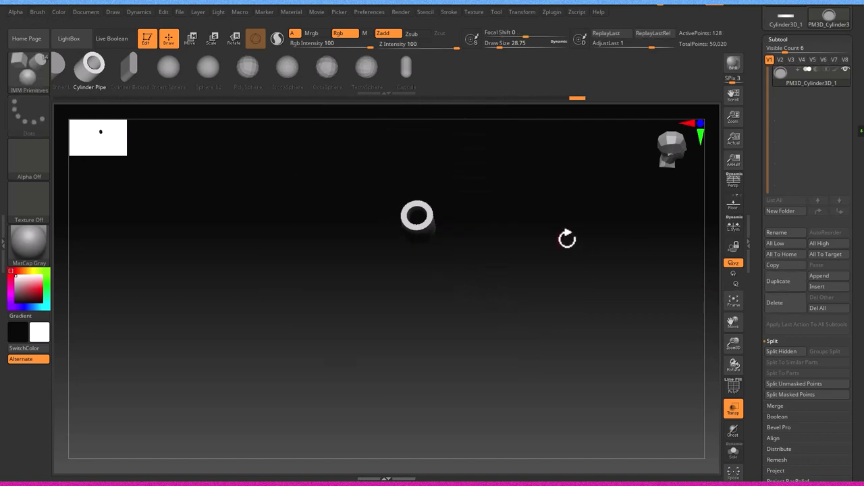
# Split Hidden to separate the ring into PM3D_Cylinder3D_2, then turn off Transp.
pyautogui.click(776, 352)
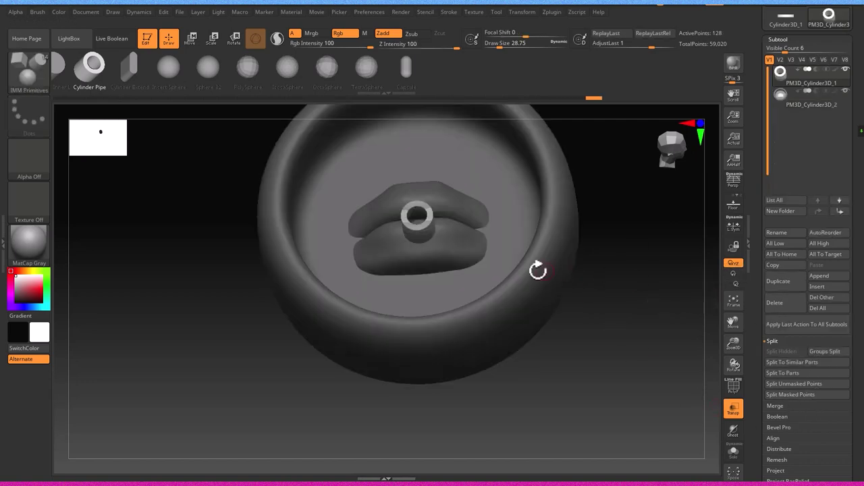
pyautogui.moveTo(609, 236)
pyautogui.mouseDown()
pyautogui.moveTo(614, 203)
pyautogui.moveTo(533, 343)
pyautogui.mouseUp()
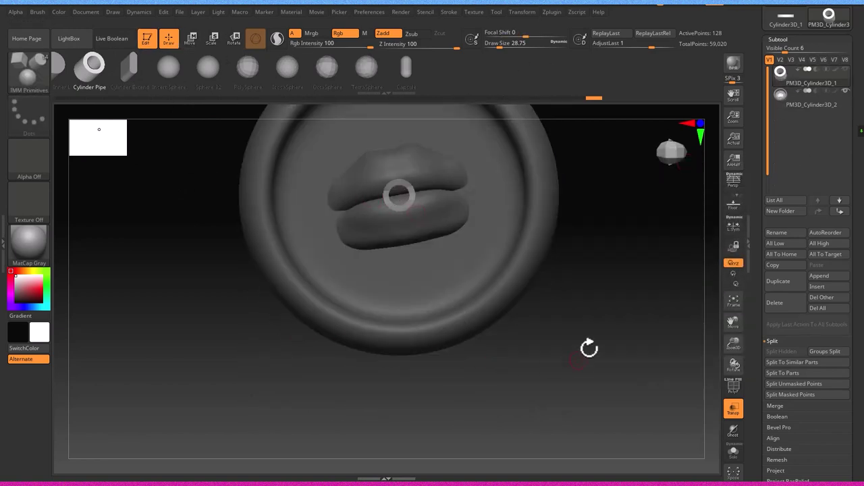
pyautogui.click(733, 410)
pyautogui.moveTo(716, 415)
pyautogui.mouseDown()
pyautogui.moveTo(544, 347)
pyautogui.moveTo(226, 153)
pyautogui.mouseUp()
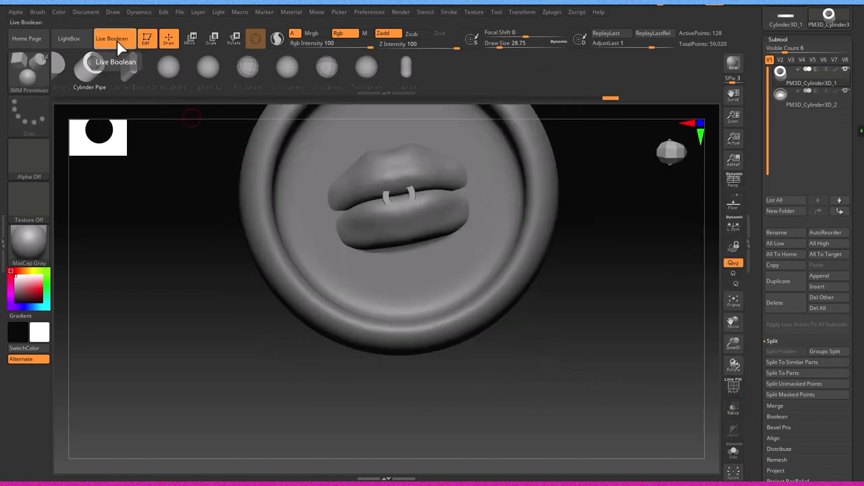
# Switch to the Move brush with B-M-V and enter Transpose Move mode.
pyautogui.scroll(2, 387, 193)
pyautogui.hotkey('ctrl', 'shift')
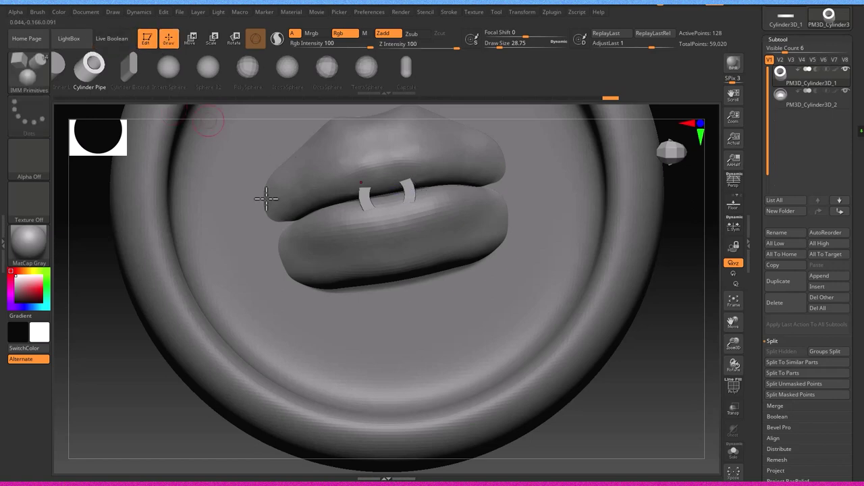
pyautogui.press('b')
pyautogui.press('m')
pyautogui.press('v')
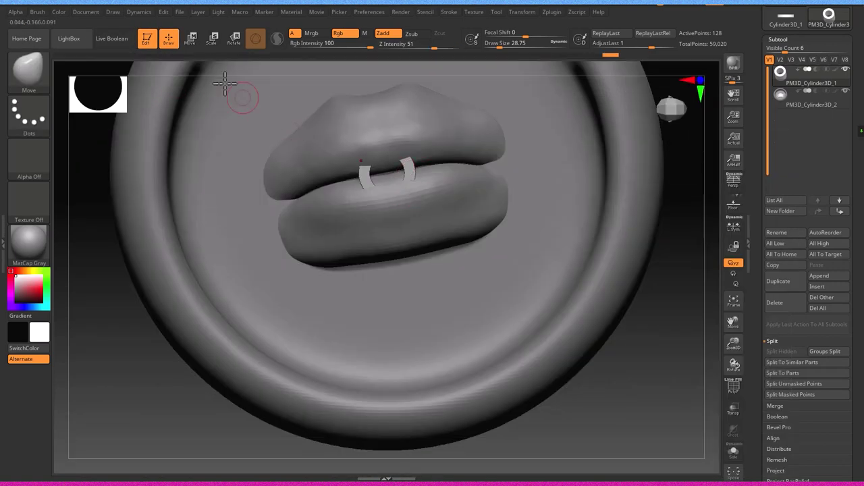
pyautogui.click(191, 38)
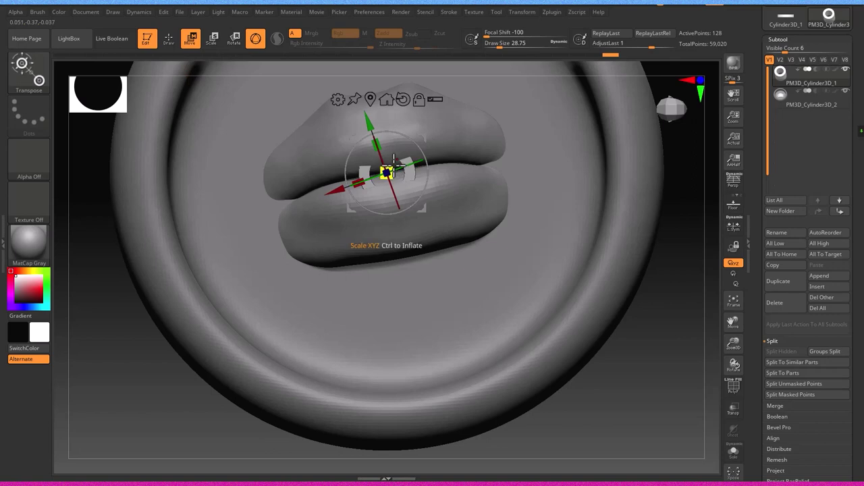
# Rotate and rescale the 128-point ring so it sits at the lips' centre.
pyautogui.moveTo(373, 165)
pyautogui.mouseDown(button='right')
pyautogui.moveTo(390, 172)
pyautogui.moveTo(395, 154)
pyautogui.moveTo(407, 190)
pyautogui.moveTo(396, 231)
pyautogui.moveTo(385, 164)
pyautogui.moveTo(400, 154)
pyautogui.mouseUp(button='right')
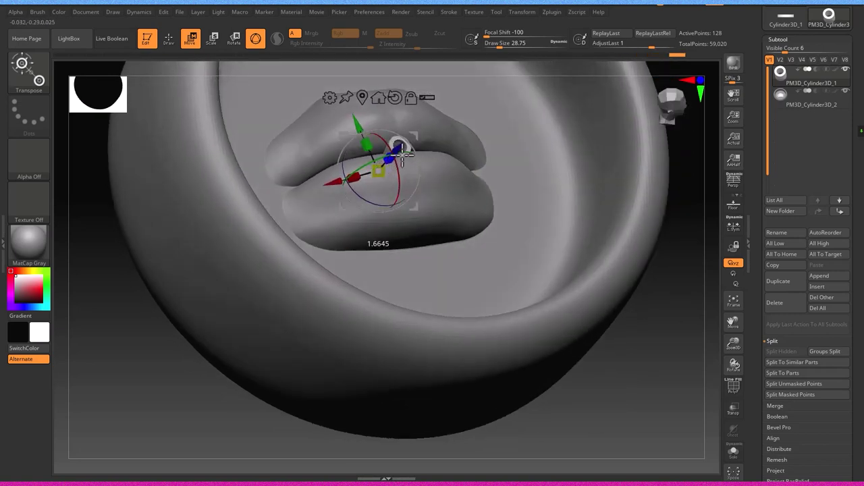
pyautogui.moveTo(406, 155)
pyautogui.mouseDown(button='right')
pyautogui.moveTo(382, 152)
pyautogui.moveTo(392, 156)
pyautogui.moveTo(420, 121)
pyautogui.moveTo(407, 251)
pyautogui.moveTo(376, 227)
pyautogui.moveTo(380, 101)
pyautogui.moveTo(338, 135)
pyautogui.moveTo(403, 159)
pyautogui.mouseUp(button='right')
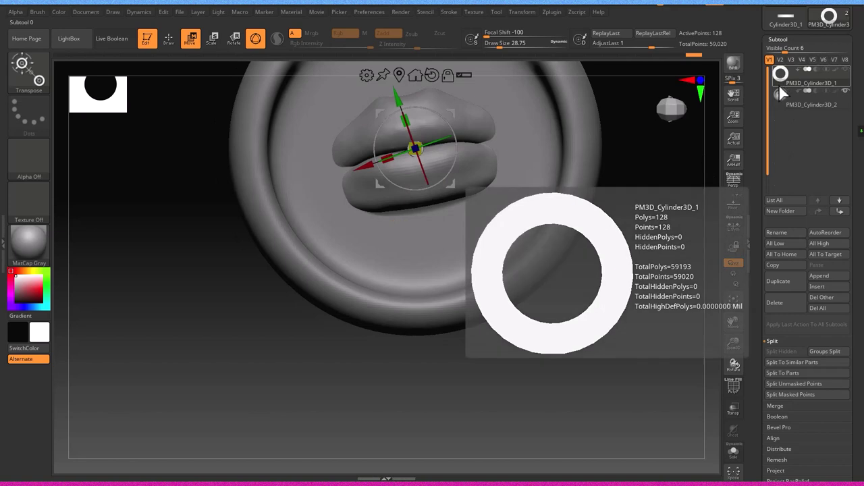
pyautogui.moveTo(778, 420); pyautogui.dragTo(786, 398)
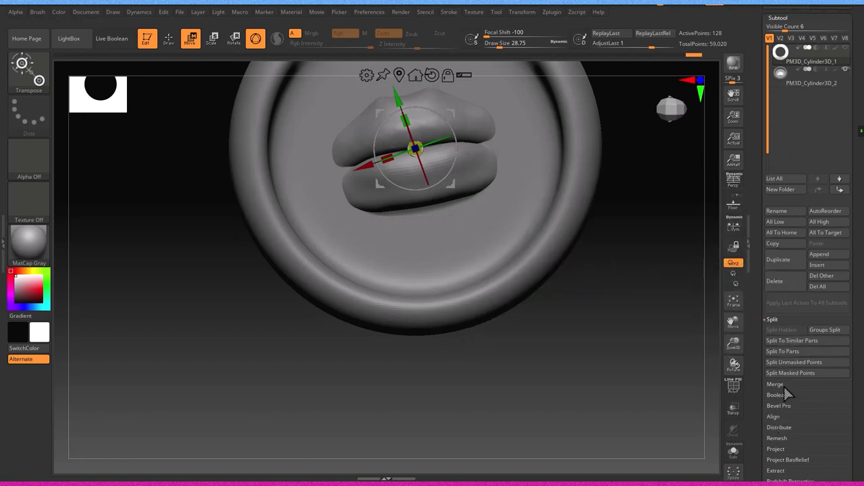
# MergeDown the ring subtool into the lips, accepting the irreversible-merge warning.
pyautogui.click(785, 342)
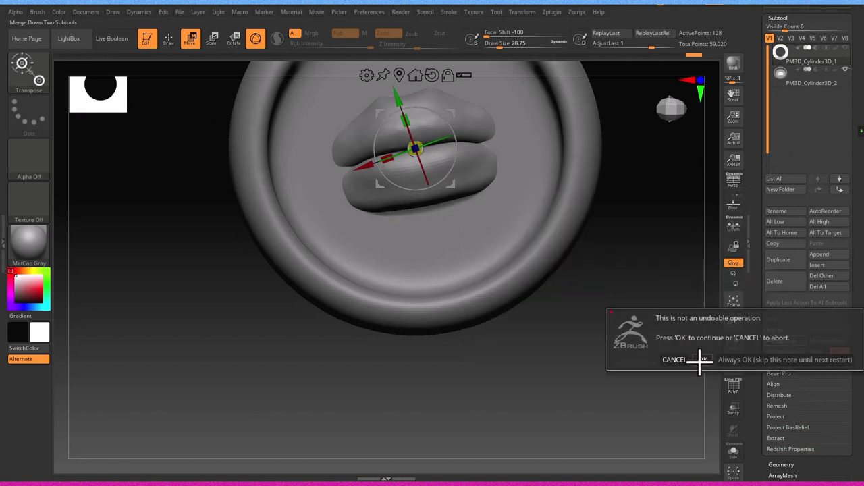
pyautogui.click(690, 361)
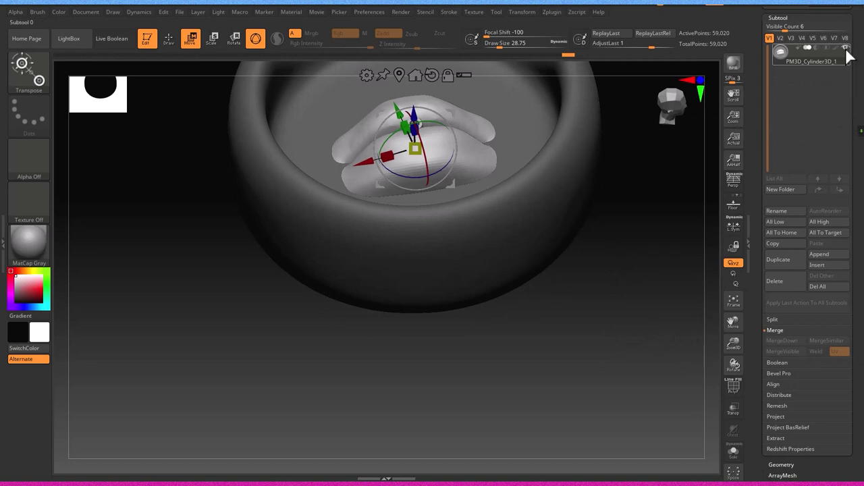
pyautogui.click(543, 222)
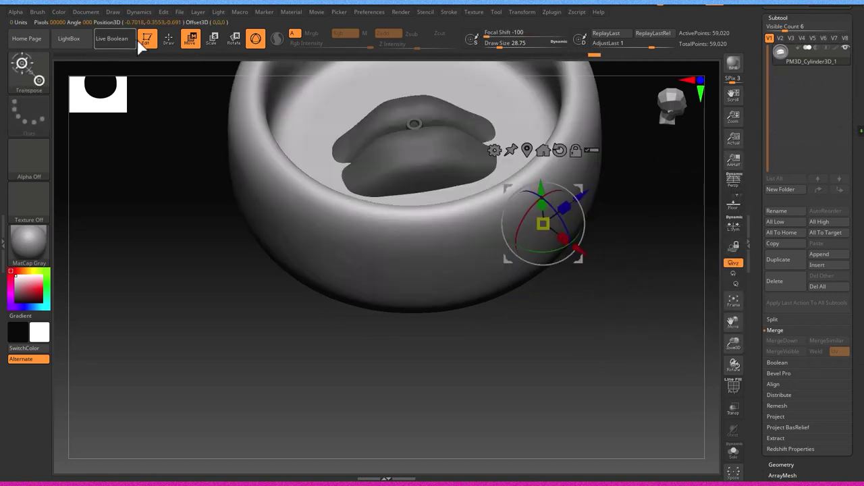
# Return to Draw mode, clear the mask, and orbit to inspect the merged piercing.
pyautogui.click(169, 41)
pyautogui.keyDown('ctrl'); pyautogui.click(215, 237); pyautogui.keyUp('ctrl')
pyautogui.moveTo(193, 209)
pyautogui.mouseDown()
pyautogui.moveTo(276, 222)
pyautogui.moveTo(291, 234)
pyautogui.moveTo(303, 278)
pyautogui.moveTo(303, 205)
pyautogui.moveTo(318, 216)
pyautogui.moveTo(302, 248)
pyautogui.moveTo(303, 278)
pyautogui.moveTo(299, 173)
pyautogui.moveTo(299, 223)
pyautogui.mouseUp()
pyautogui.moveTo(495, 340)
pyautogui.keyDown('shift'); pyautogui.mouseDown()
pyautogui.moveTo(446, 349)
pyautogui.moveTo(554, 282)
pyautogui.moveTo(482, 275)
pyautogui.moveTo(377, 282)
pyautogui.mouseUp(); pyautogui.keyUp('shift')
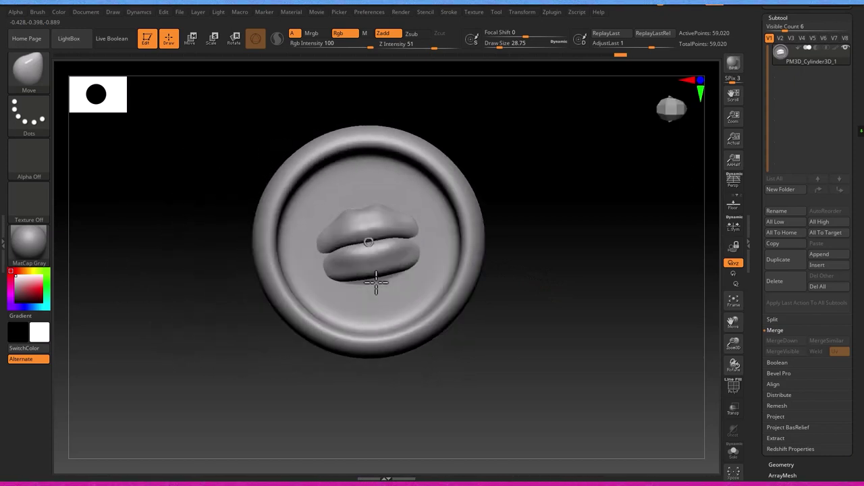